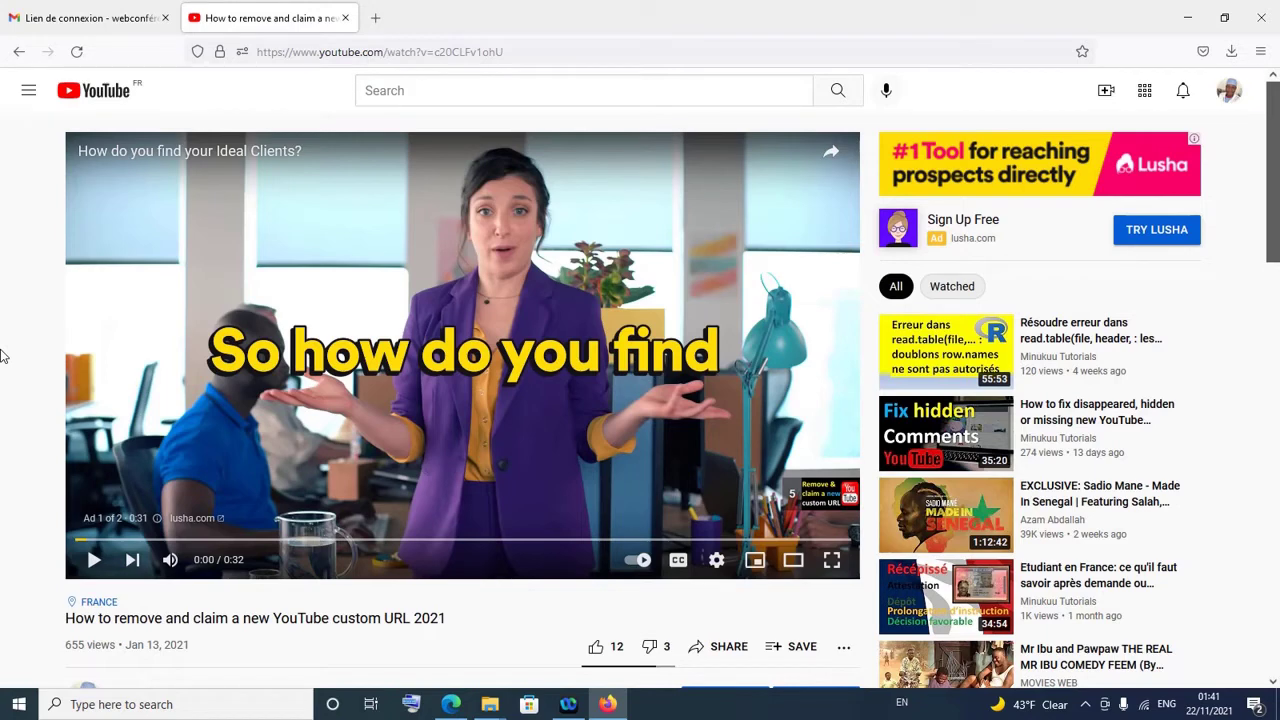
- Read the viewer comments below the video on removing and claiming a custom URL, including the question about /c/
scroll(0, 356, down, 3)
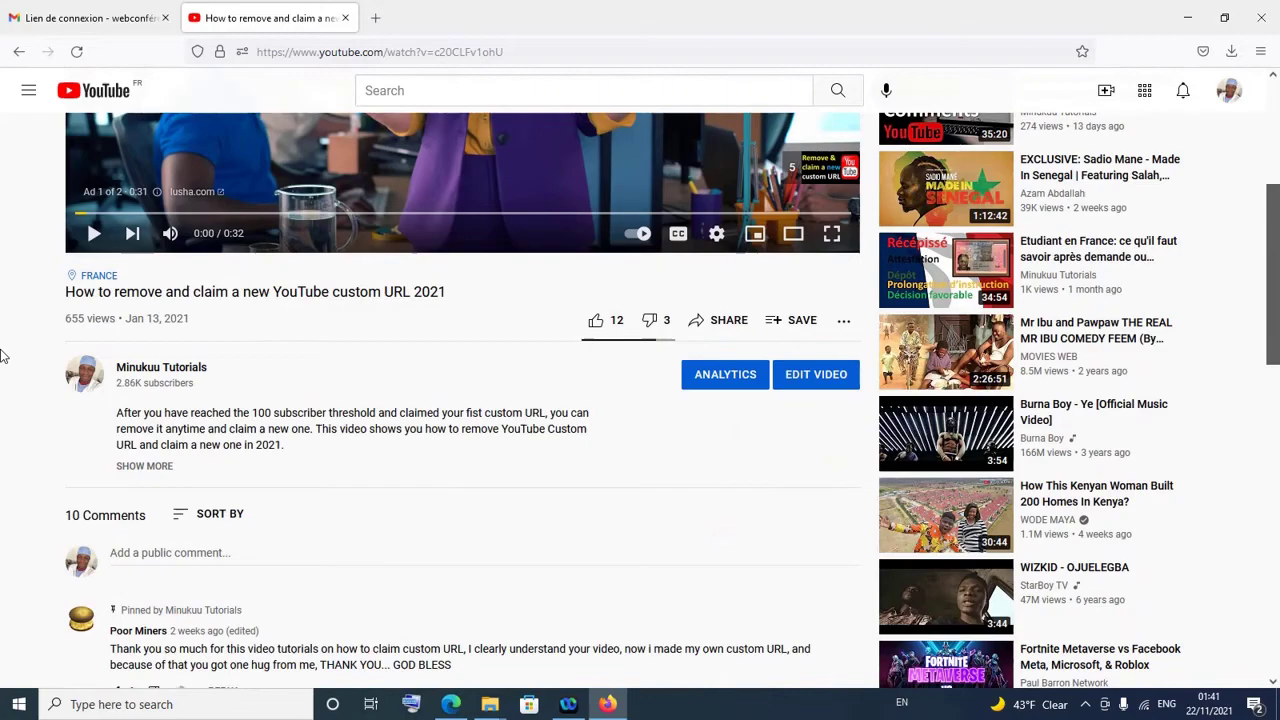
scroll(3, 356, down, 2)
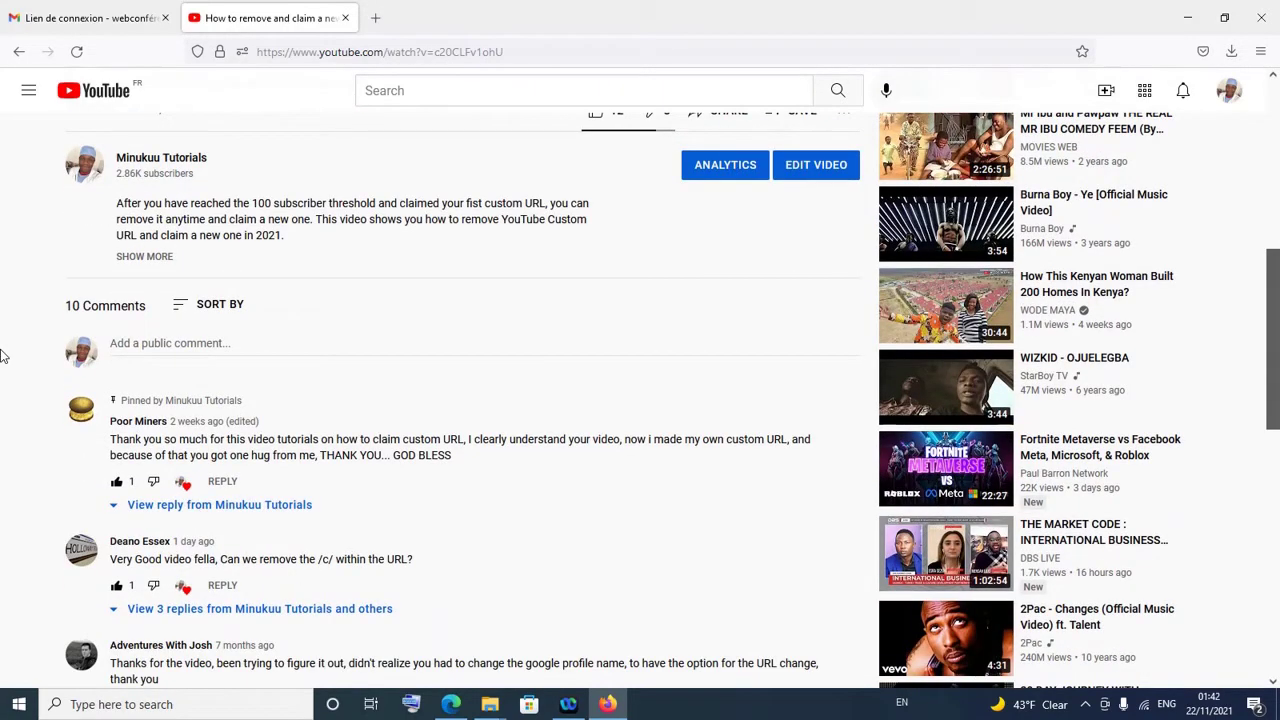
scroll(3, 356, down, 2)
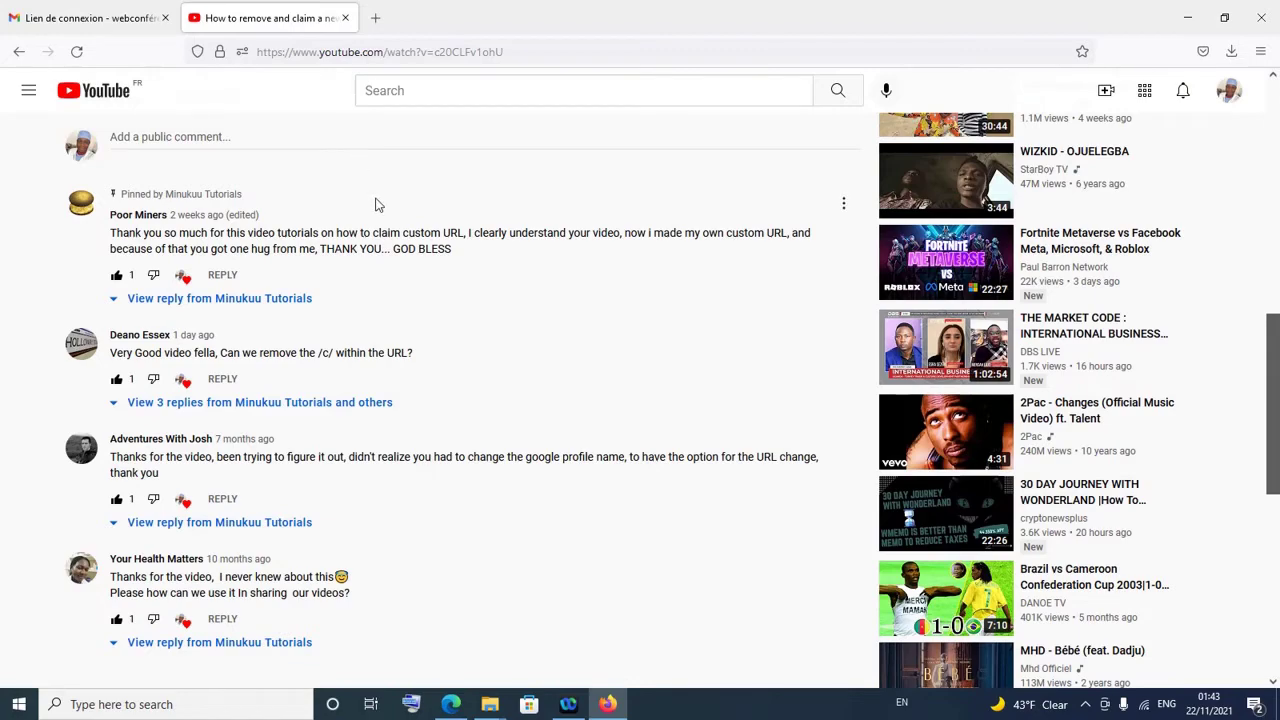
scroll(376, 204, up, 1)
scroll(376, 204, up, 7)
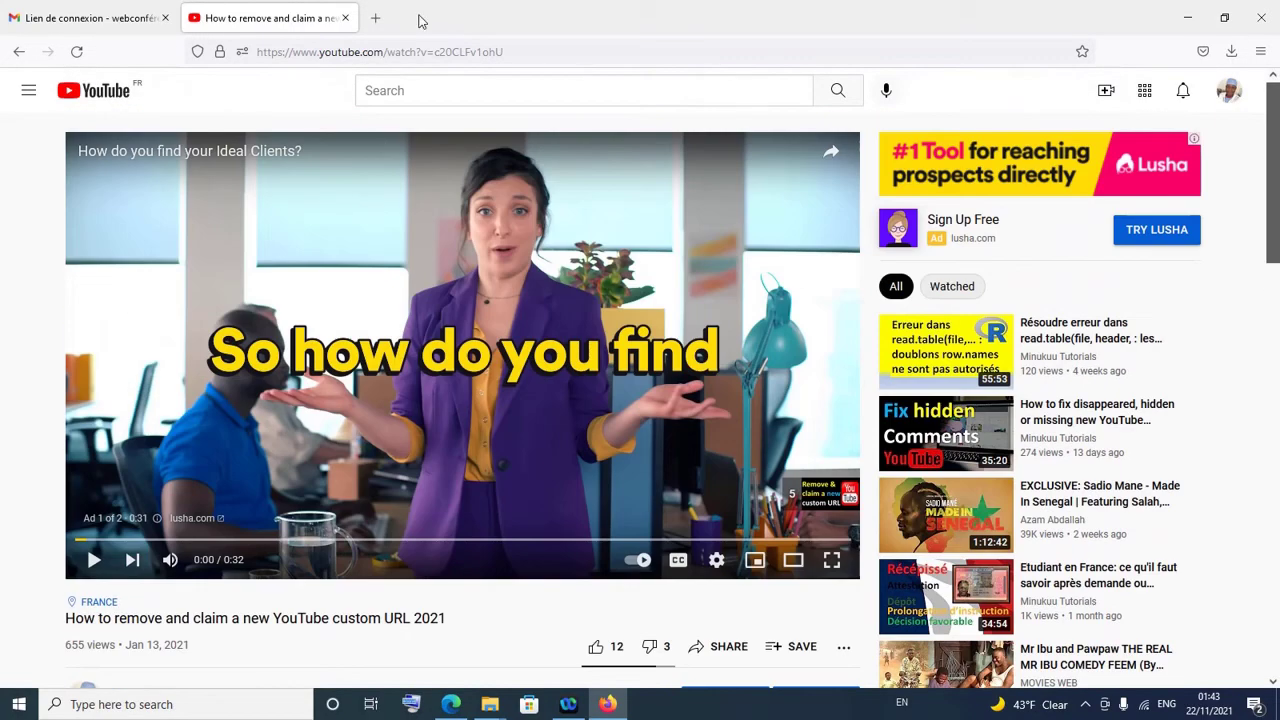
- Open YouTube in a new browser tab, go to your own channel page and pause its trailer video
click(376, 20)
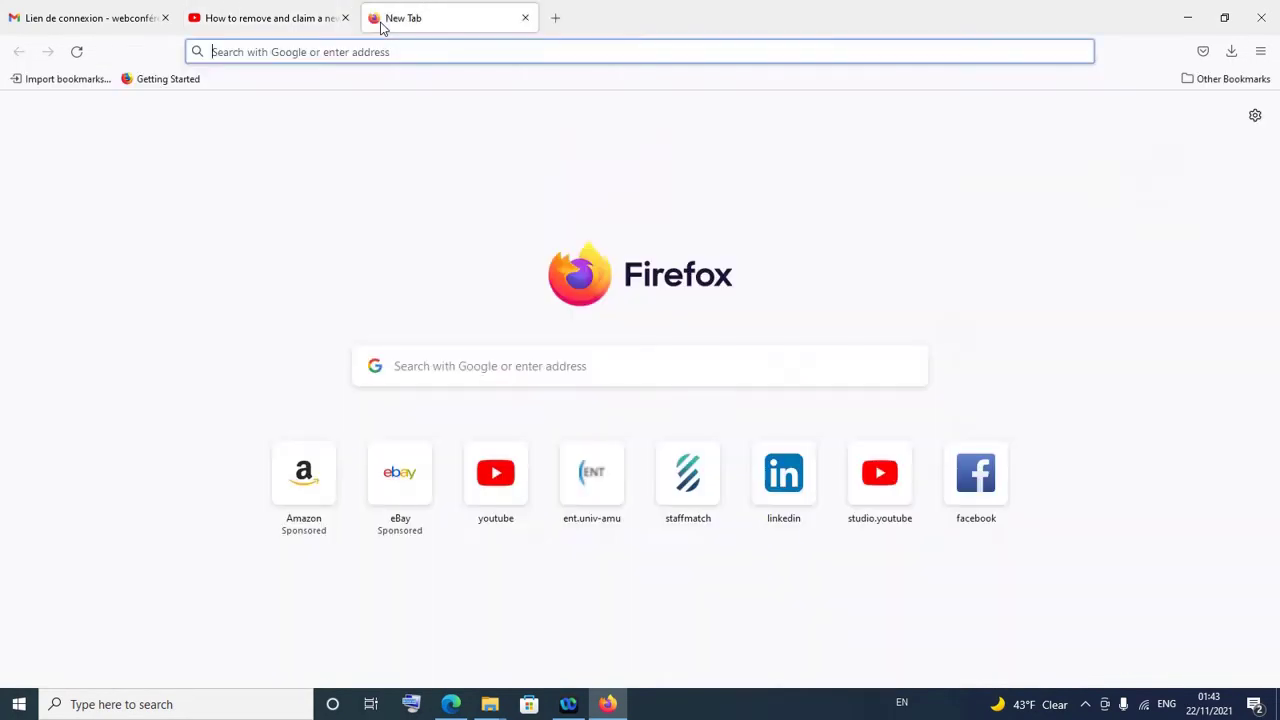
click(500, 478)
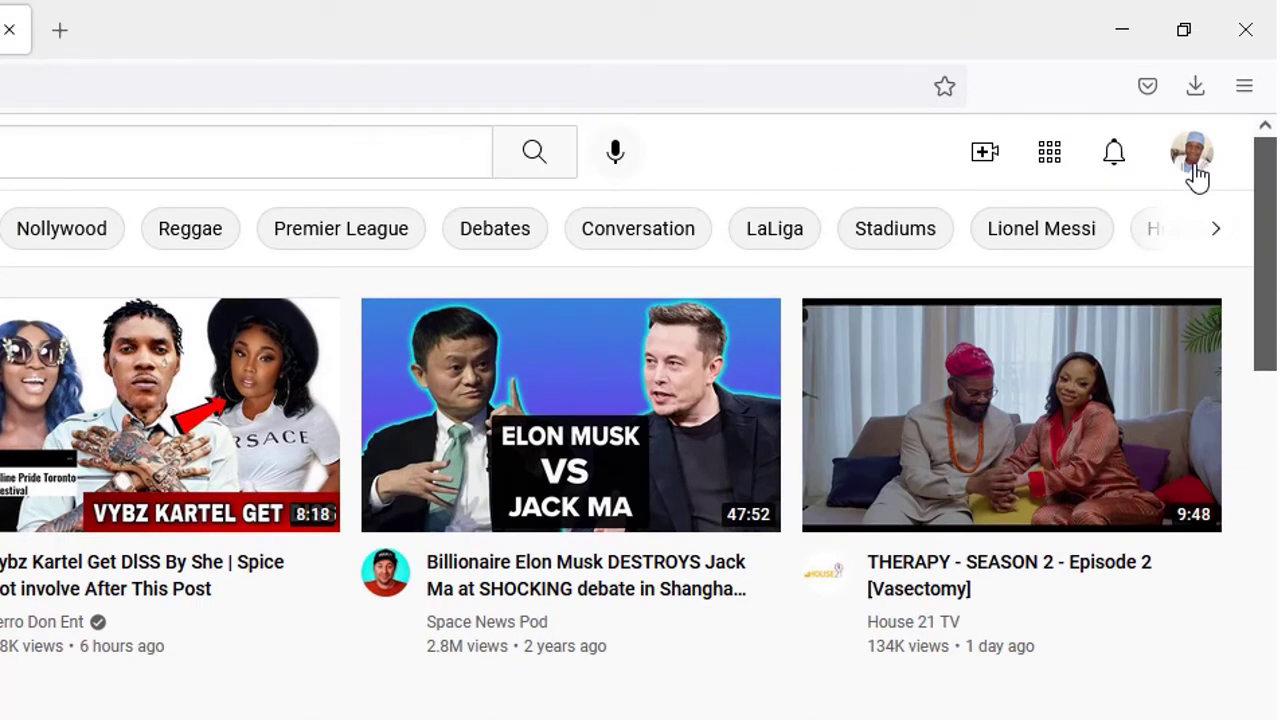
click(1195, 168)
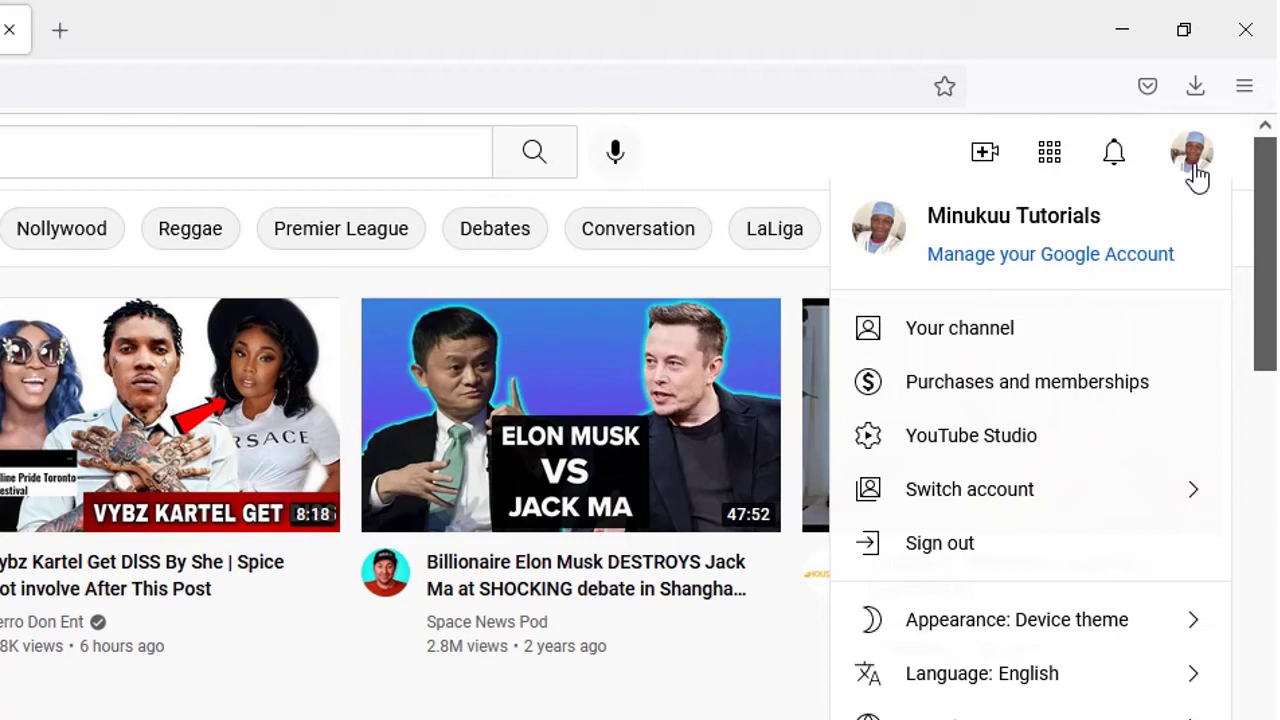
click(1030, 337)
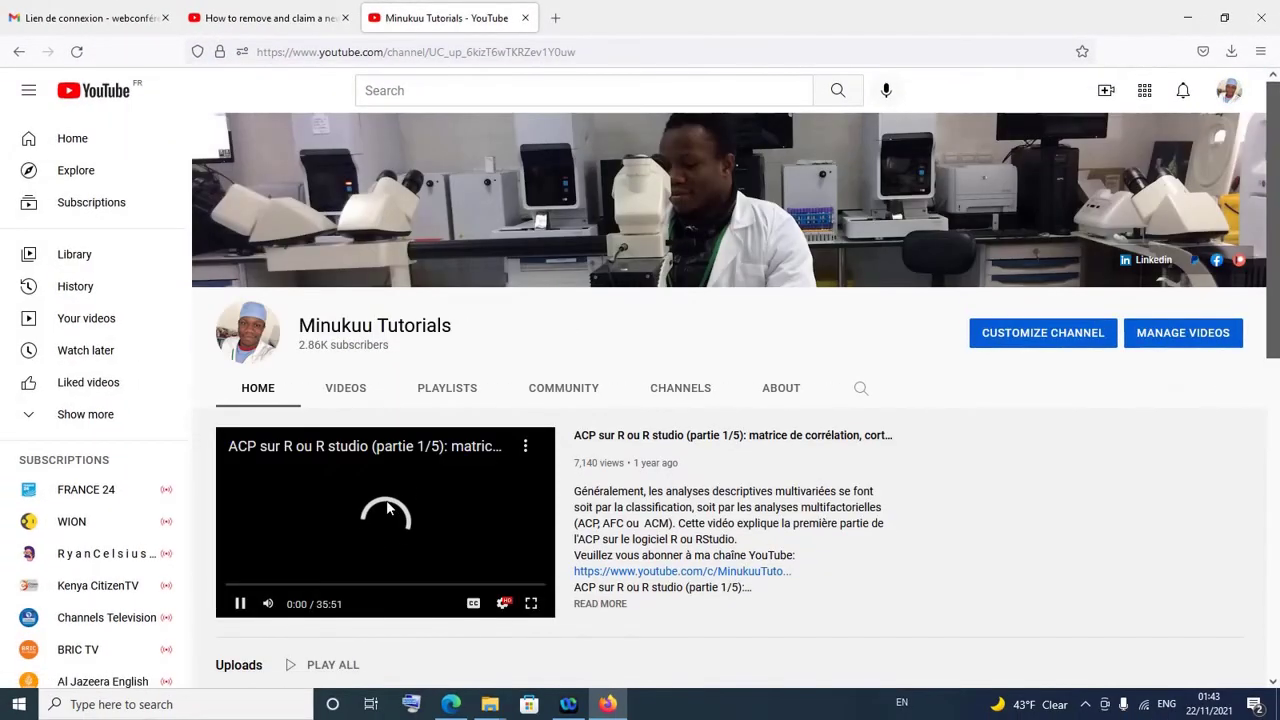
click(387, 506)
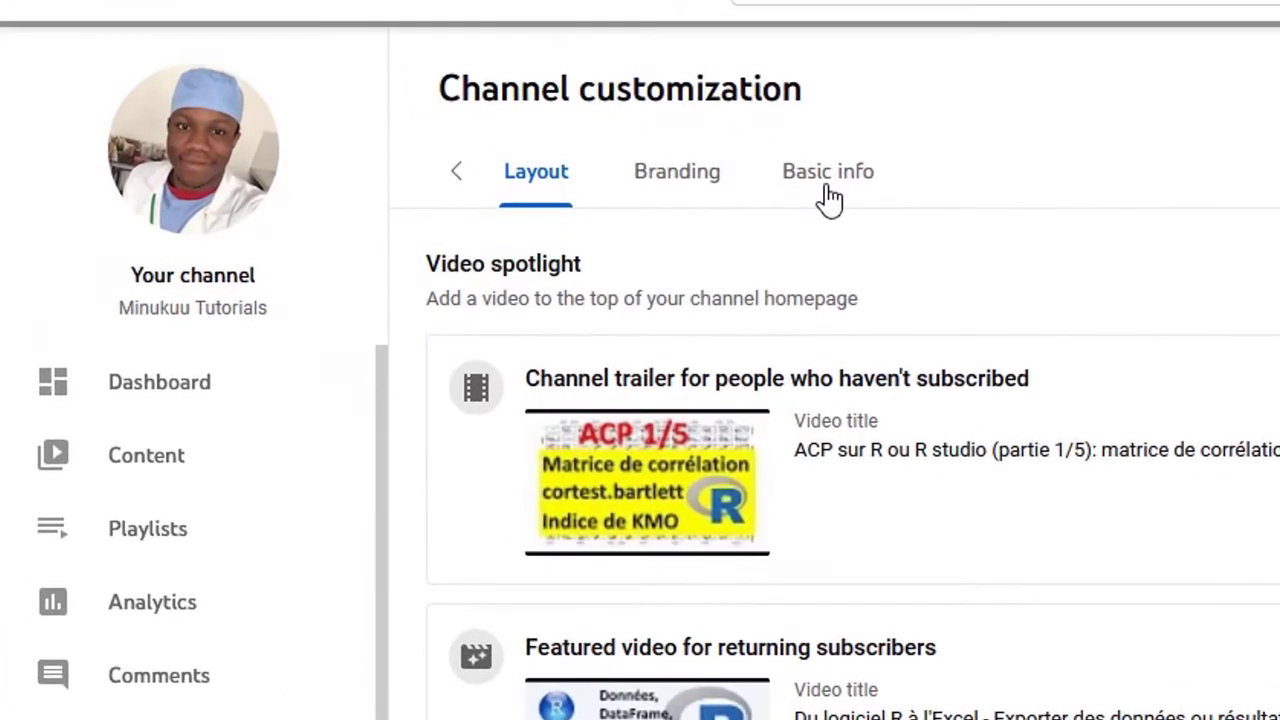
- Show the Custom URL section in the basic info of the channel customization page
click(828, 195)
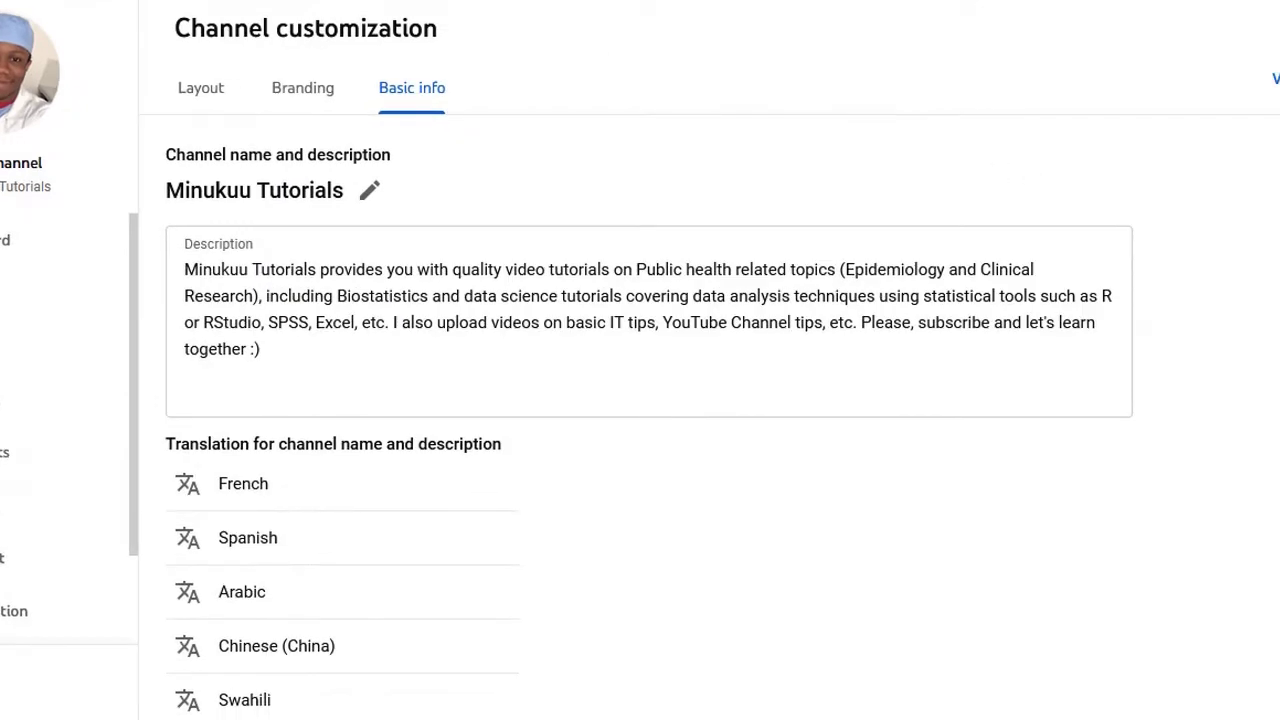
scroll(640, 400, down, 4)
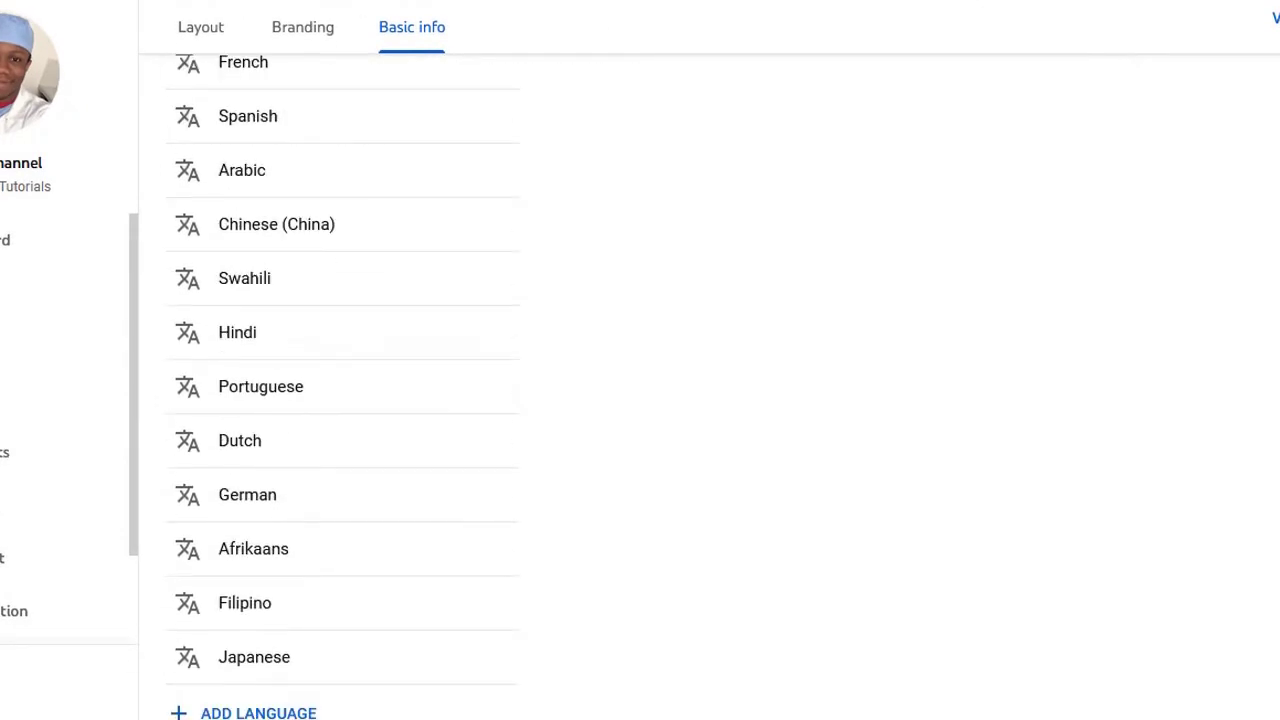
scroll(640, 400, down, 6)
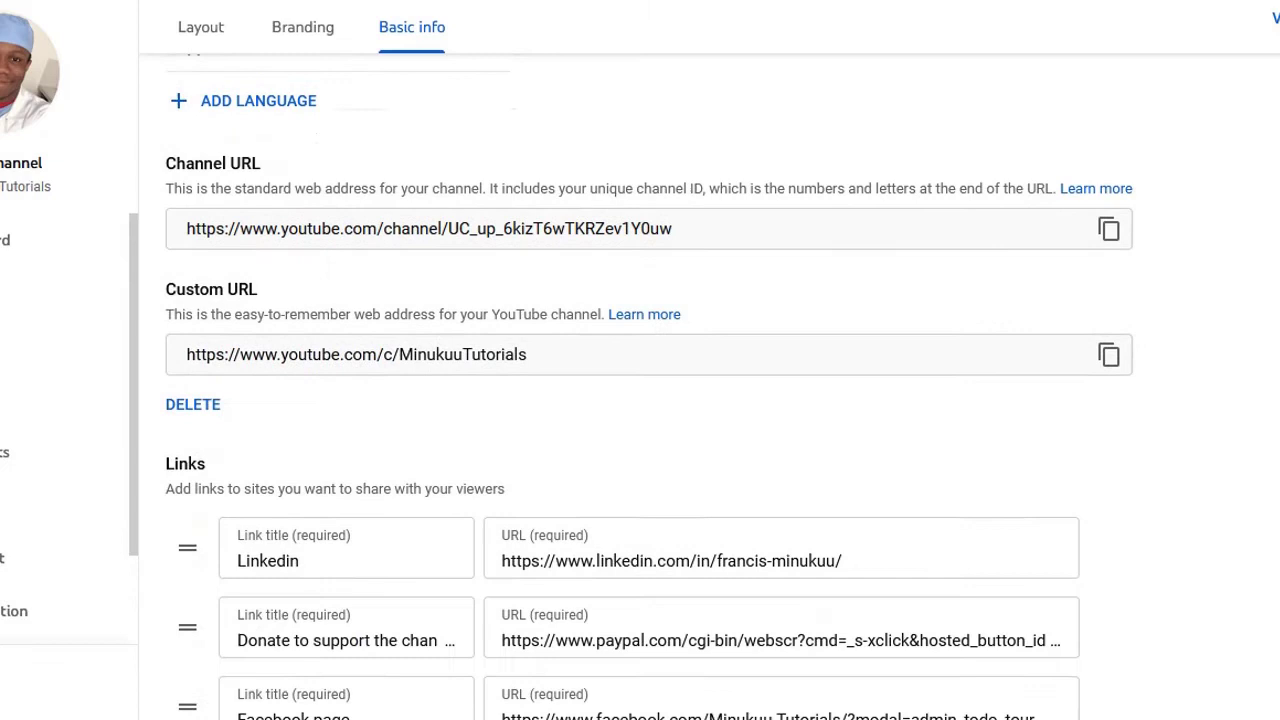
scroll(640, 400, down, 1)
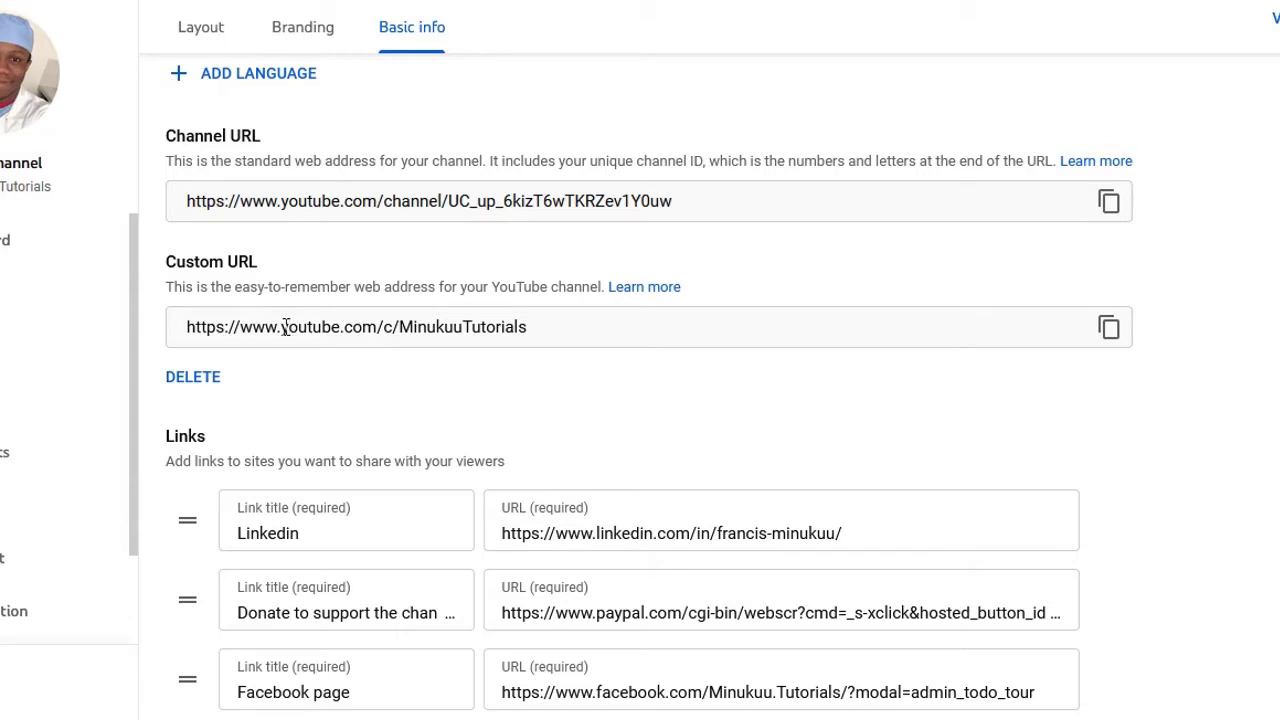
- Highlight the channel's custom URL, and single out its /c/ part
triple_click(285, 328)
drag(285, 328, 546, 316)
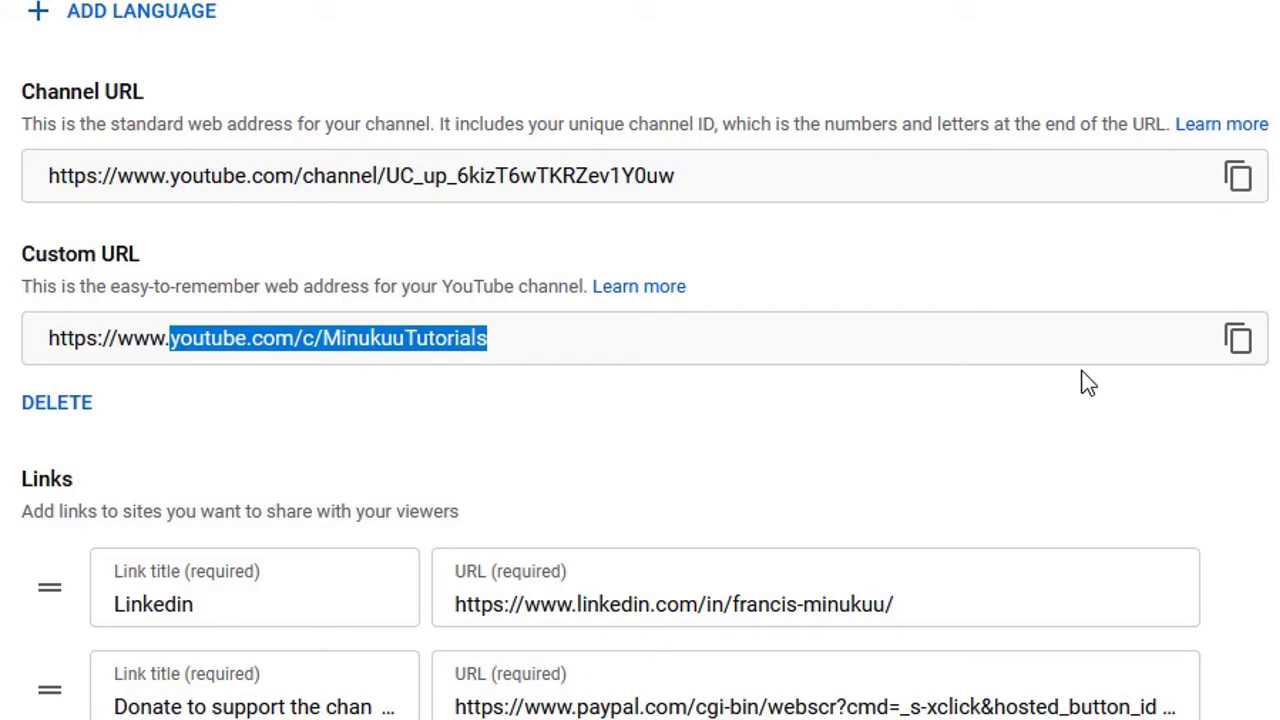
click(325, 338)
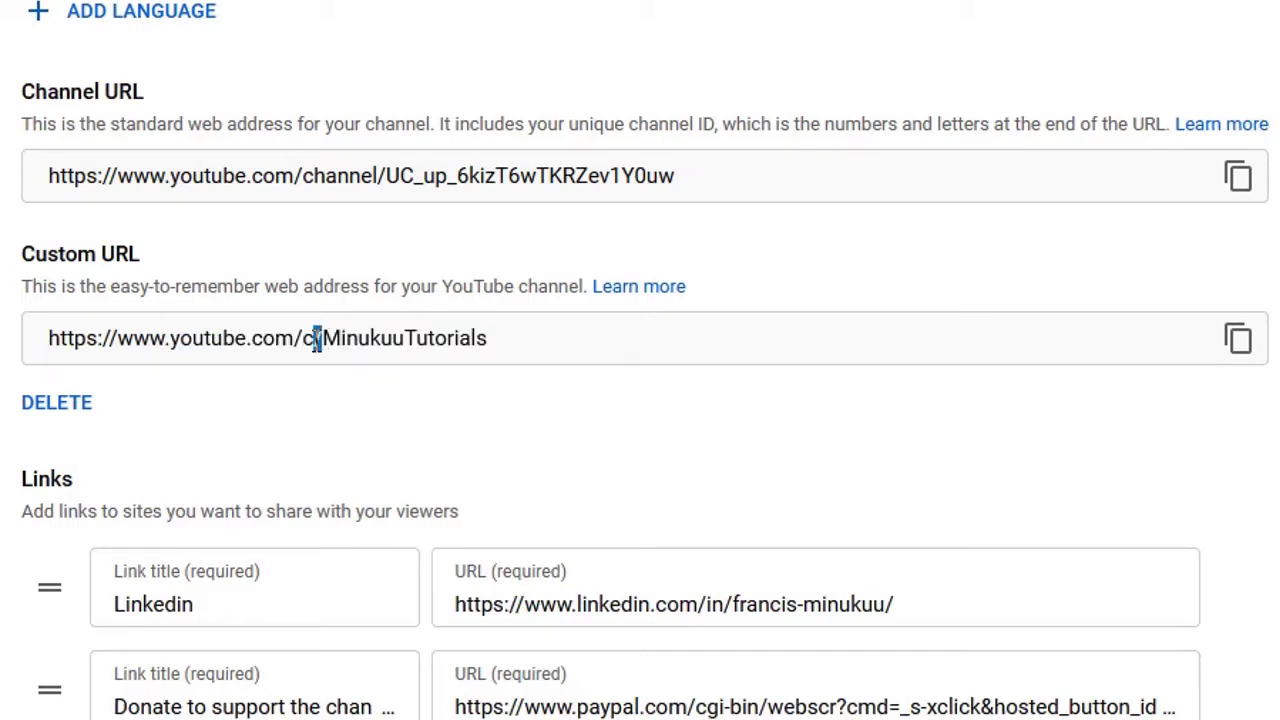
drag(316, 338, 298, 338)
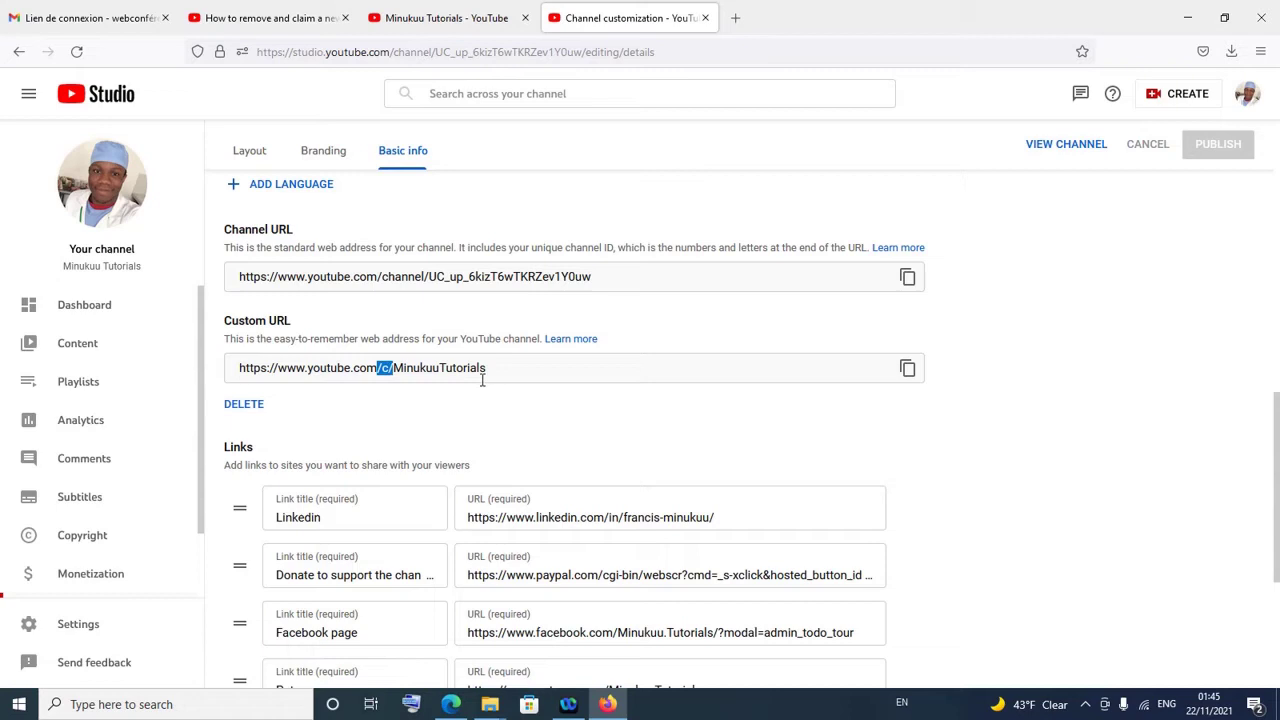
- Load youtube.com/c/MinukuuTutorials in a new browser tab and pause the channel trailer
click(736, 22)
text(you)
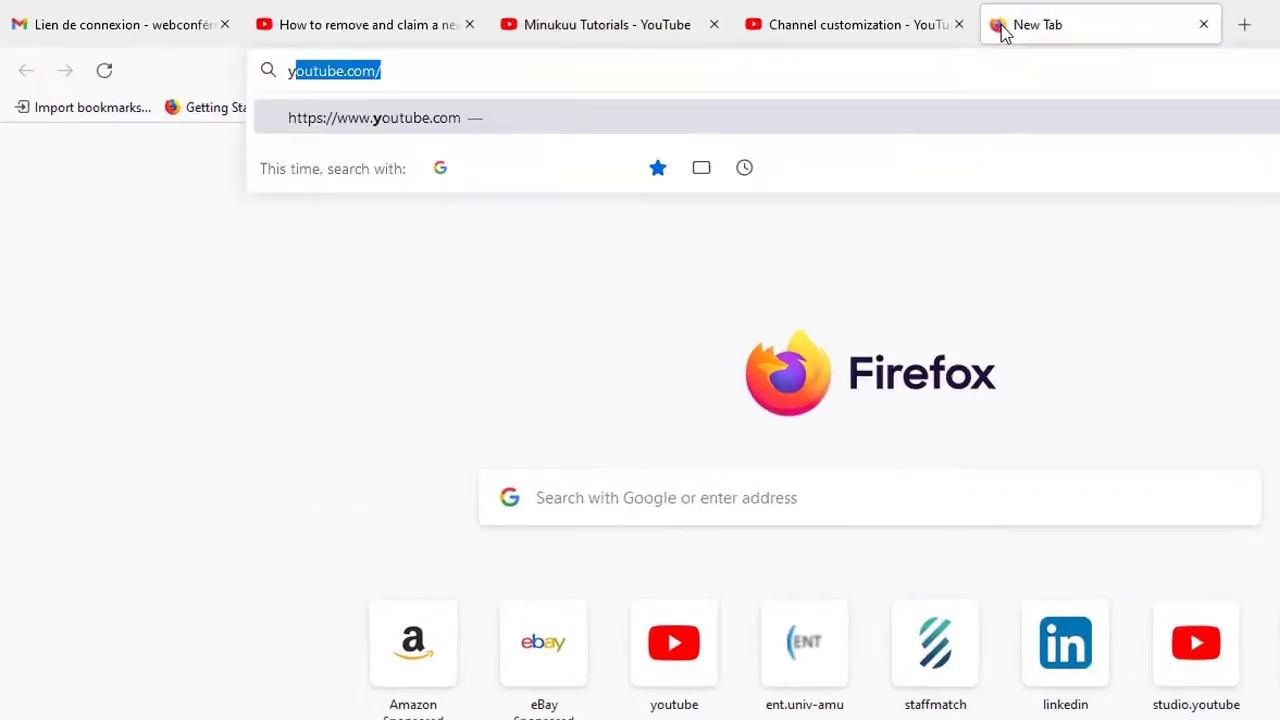
text(tub)
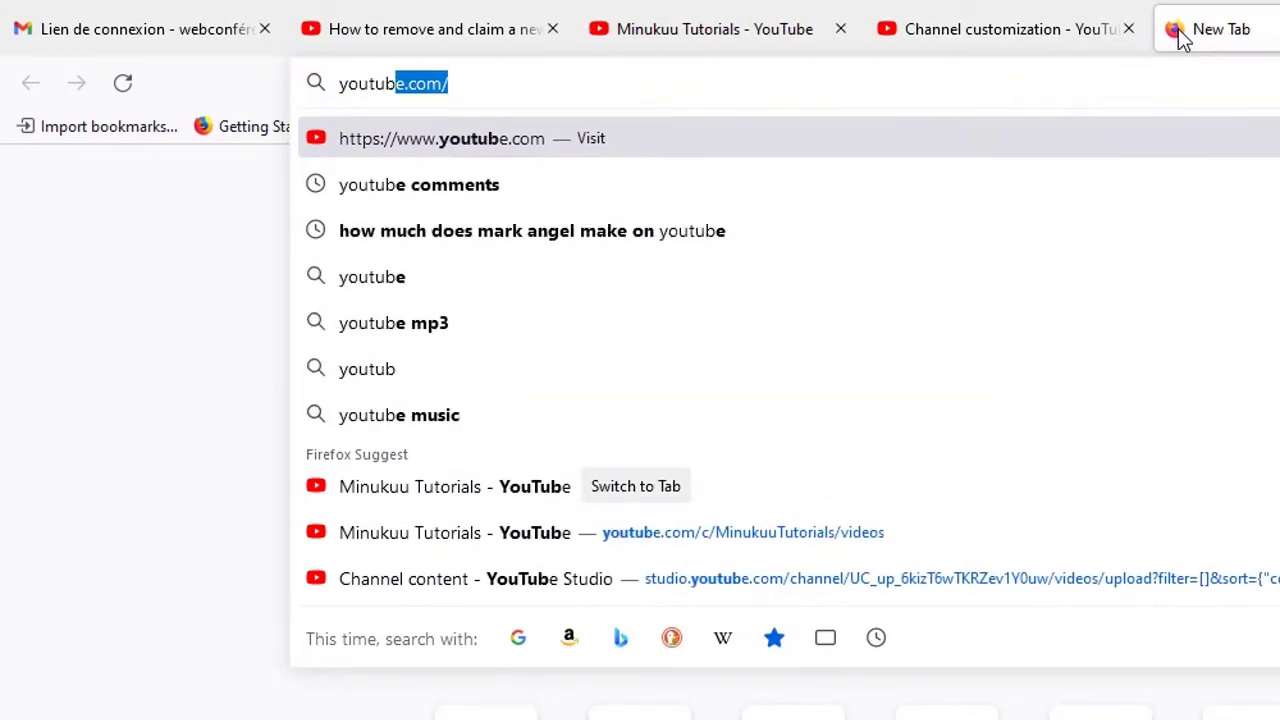
text(e.com)
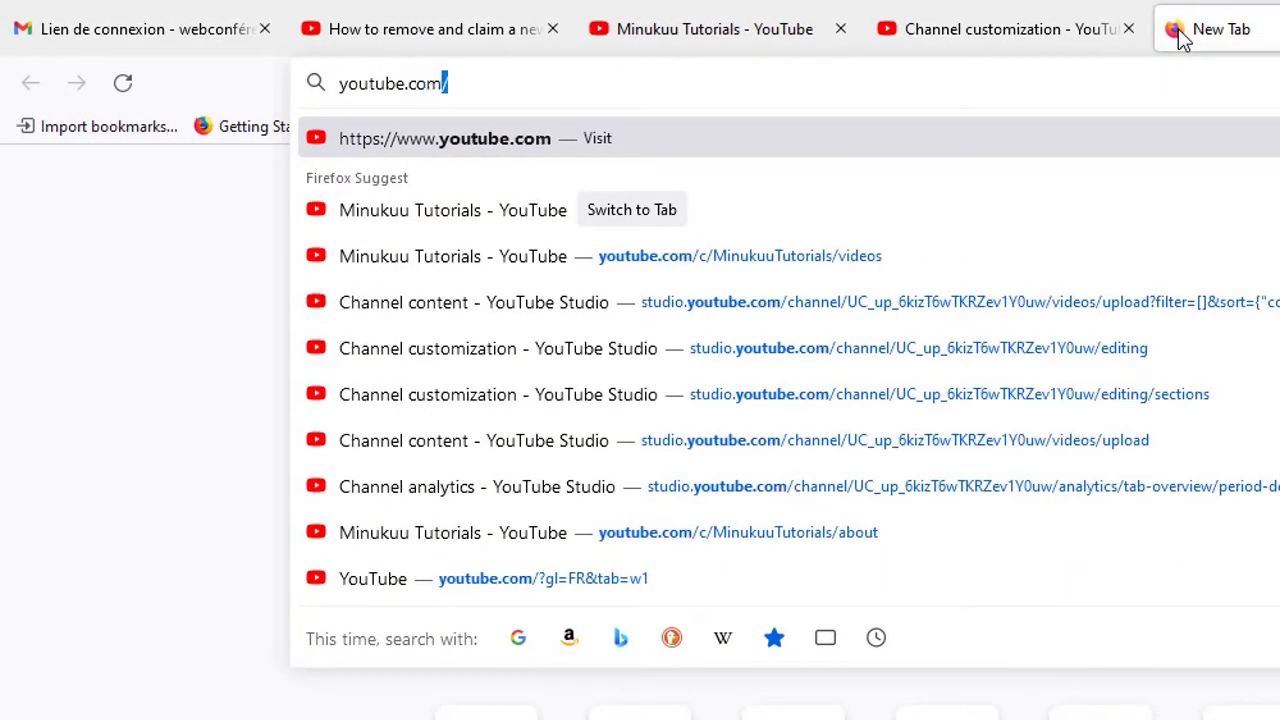
text(/c)
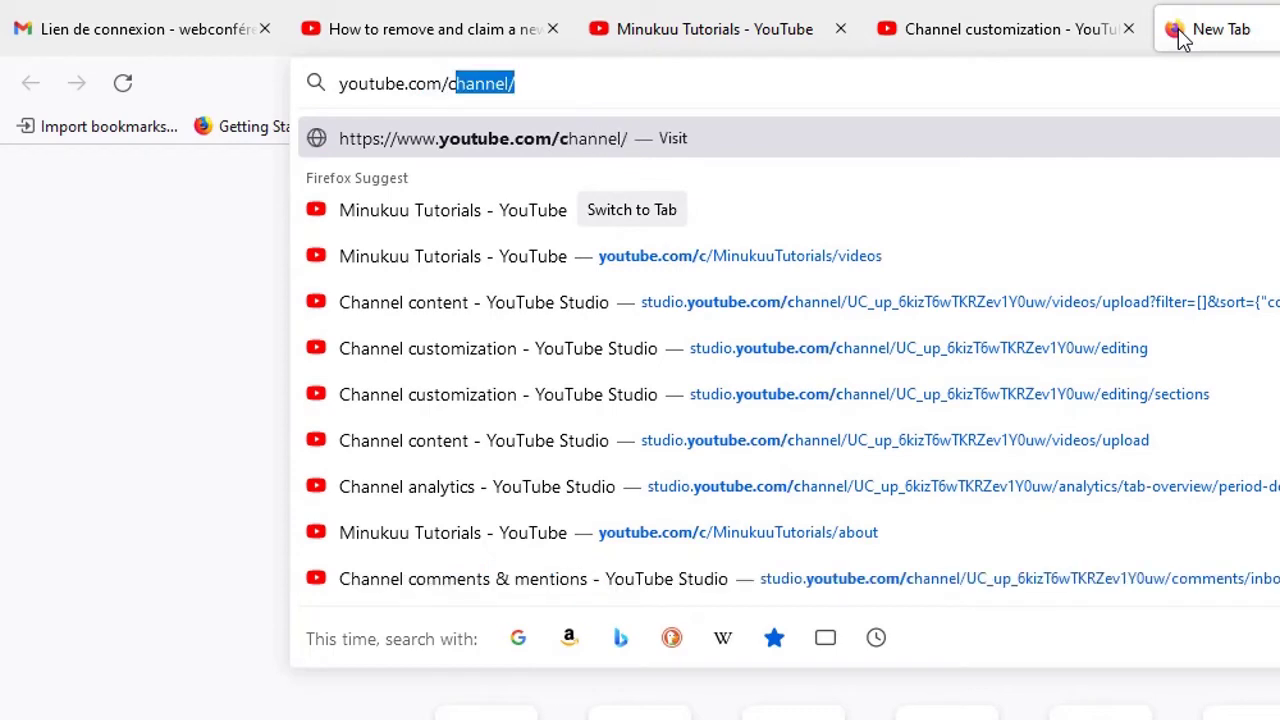
text(/minuku)
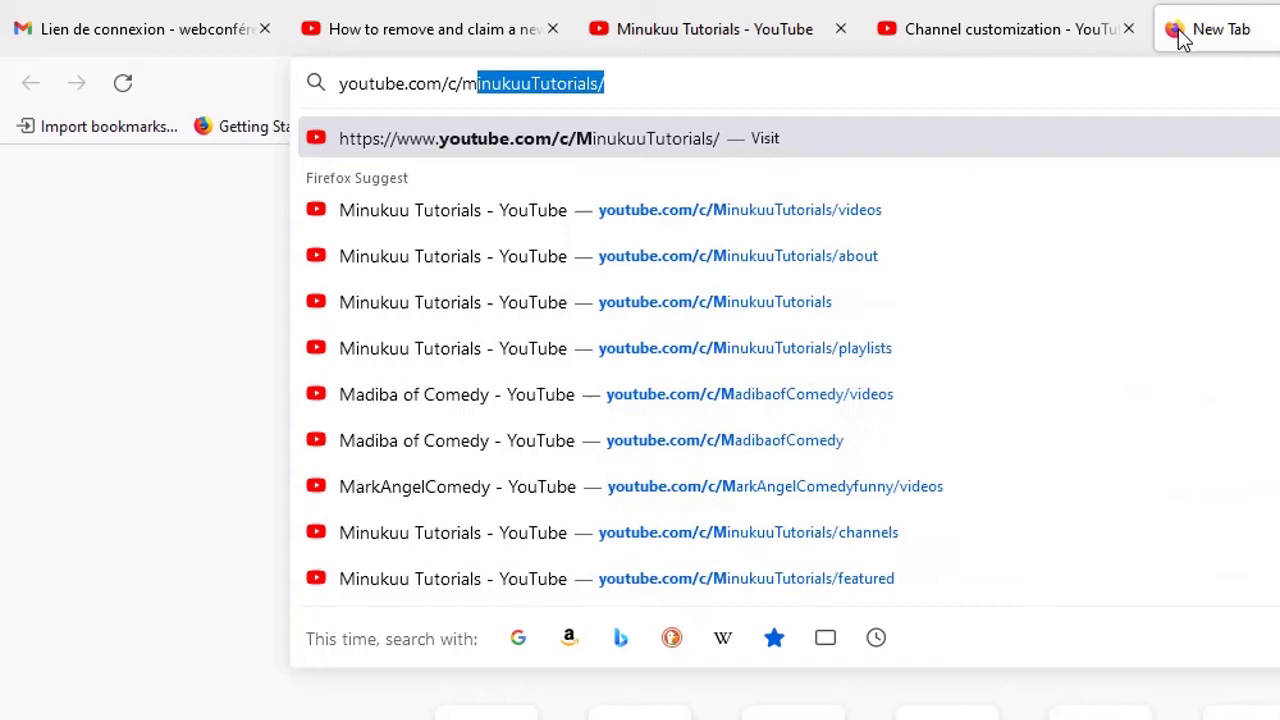
text(u)
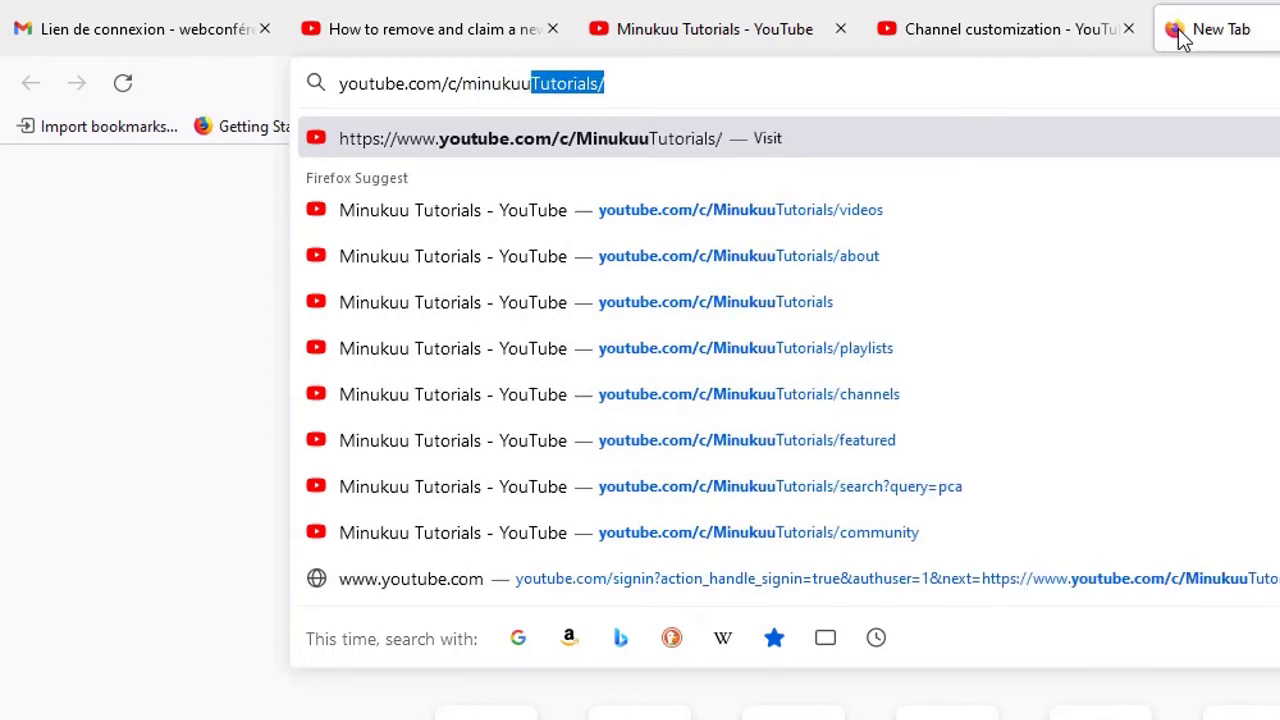
key(Right)
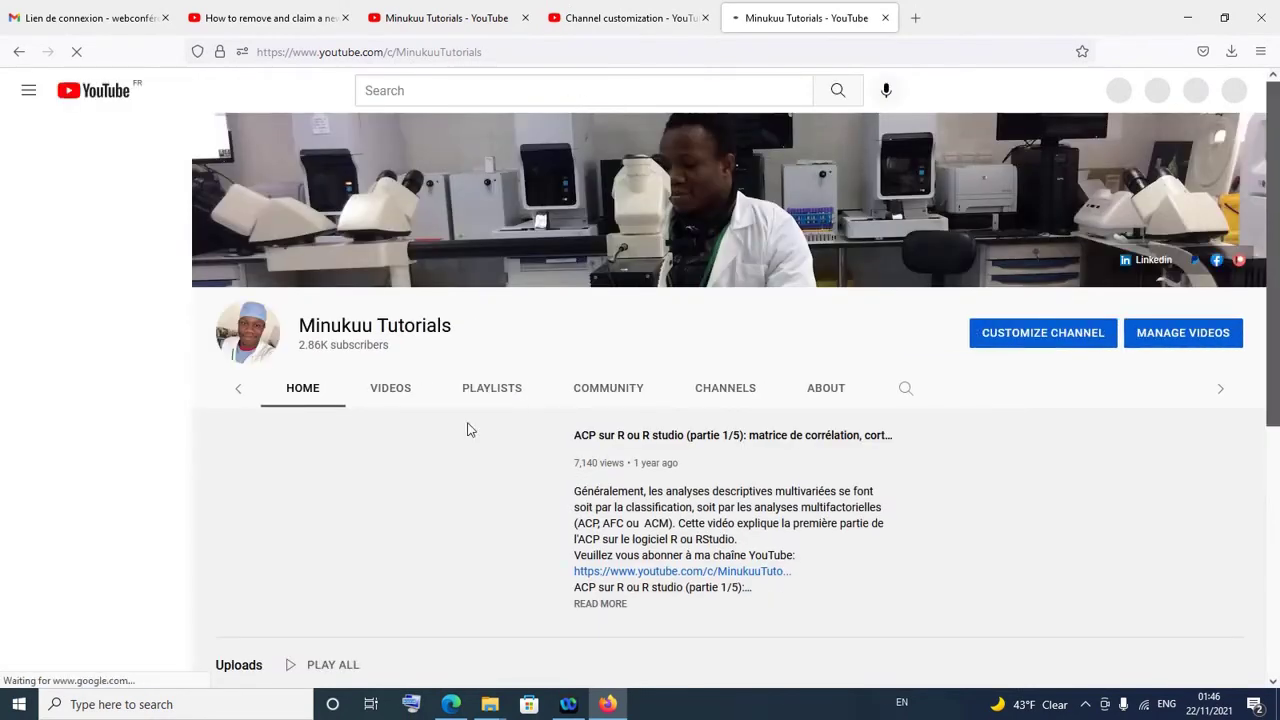
click(381, 530)
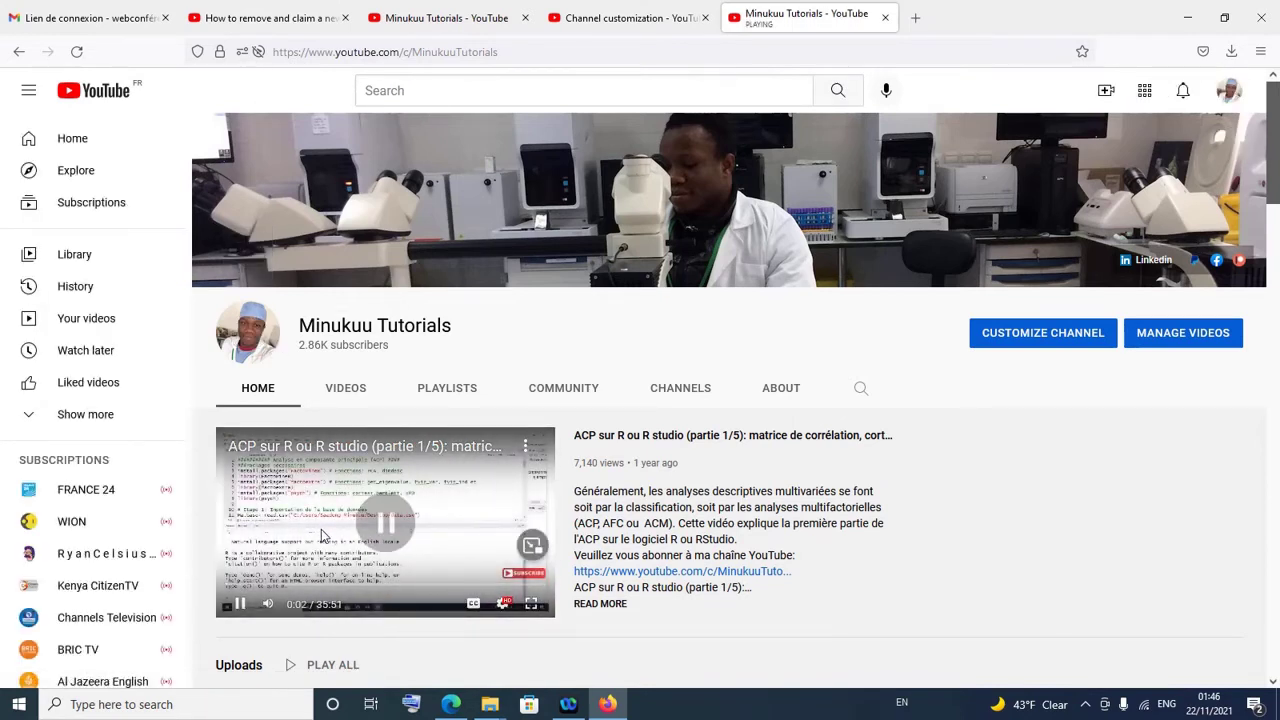
- Load the channel address without the /c/ part, youtube.com/minukuuTutorials, in another new browser tab and pause the trailer
mouse_move(350, 253)
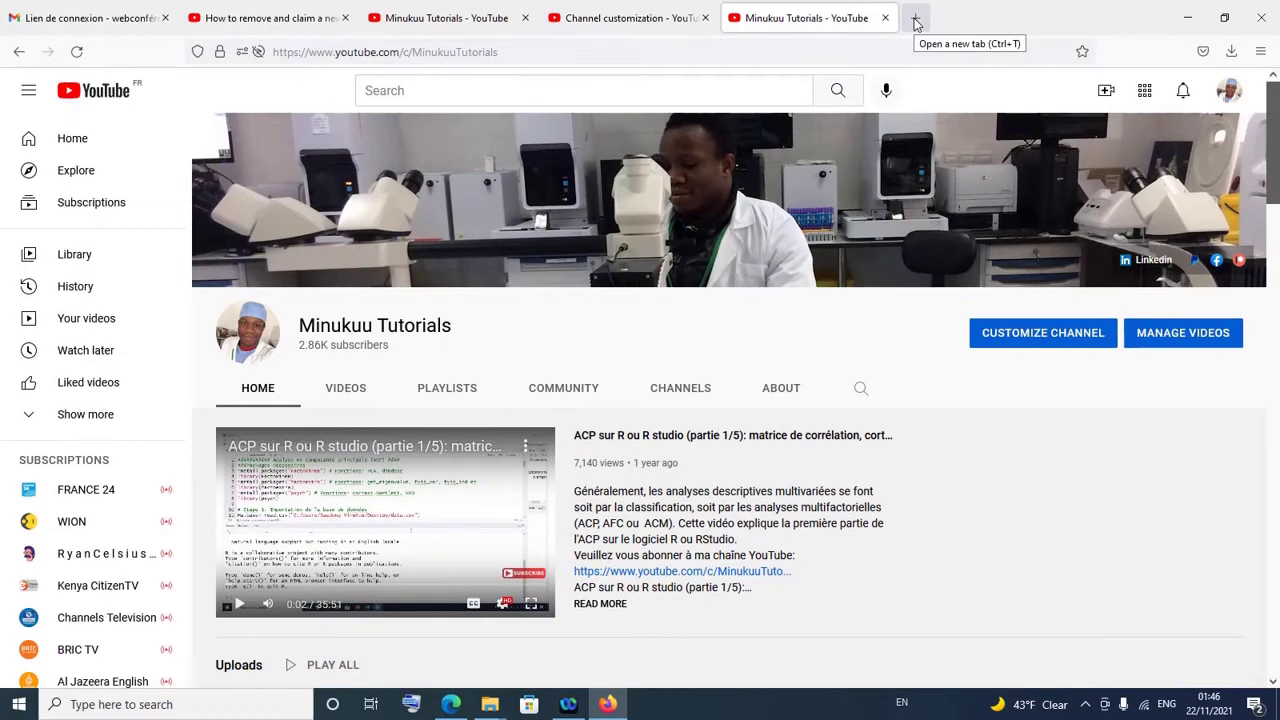
click(916, 20)
text(you)
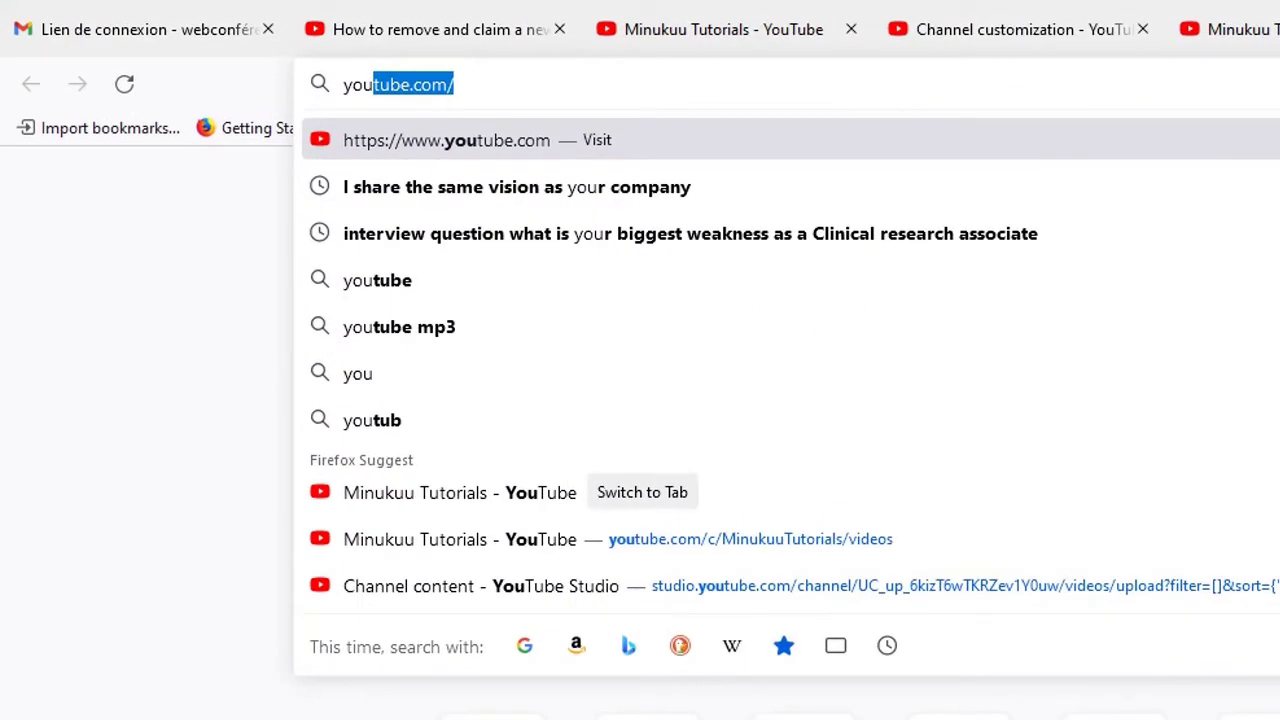
text(tube)
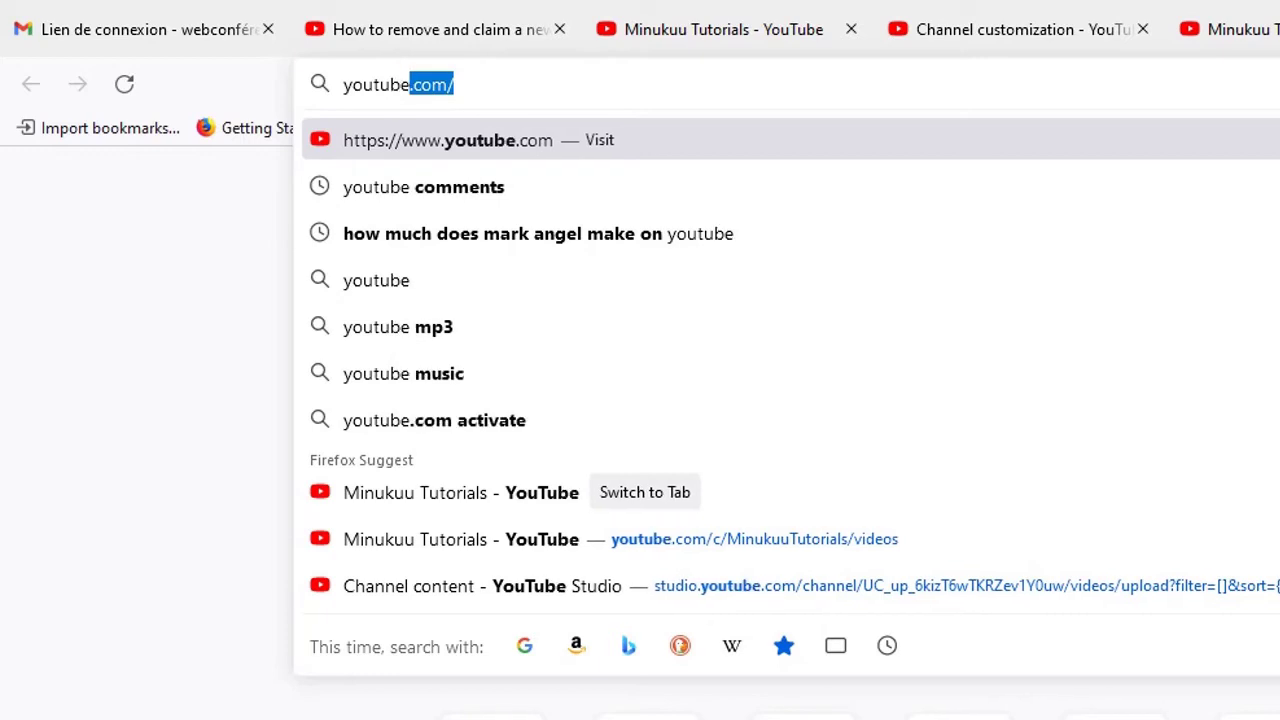
text(.com)
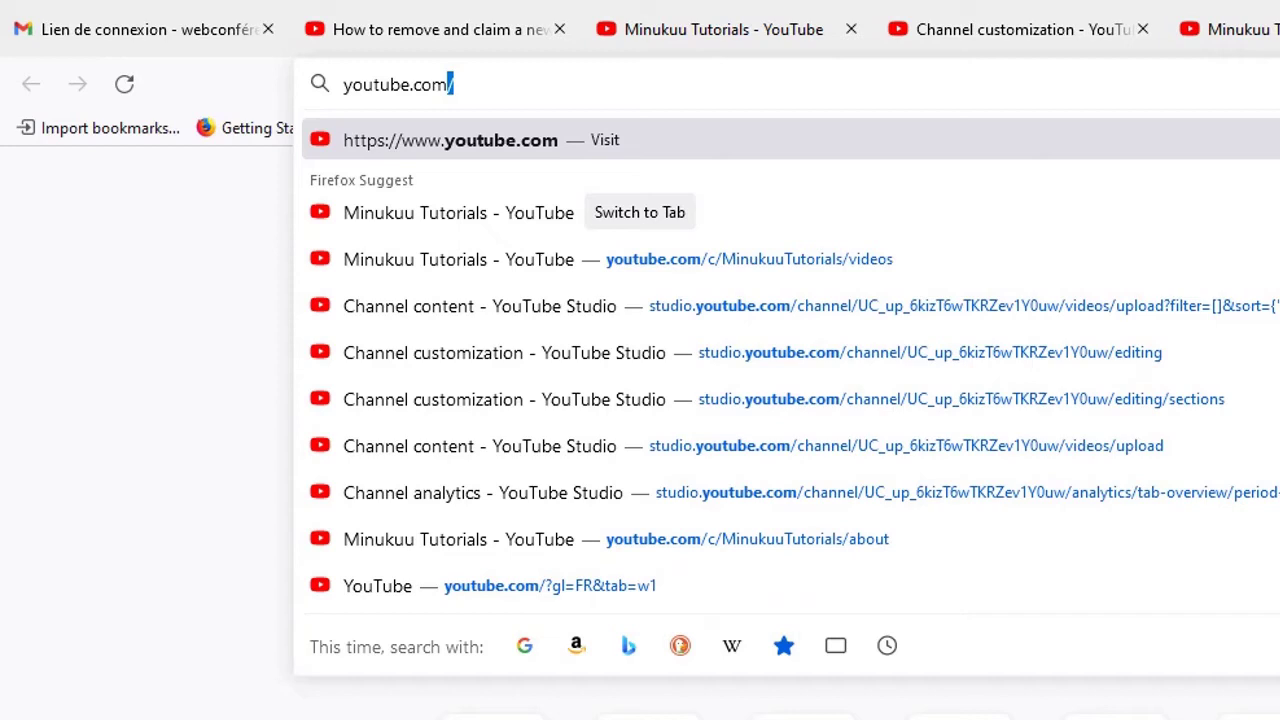
text(/c)
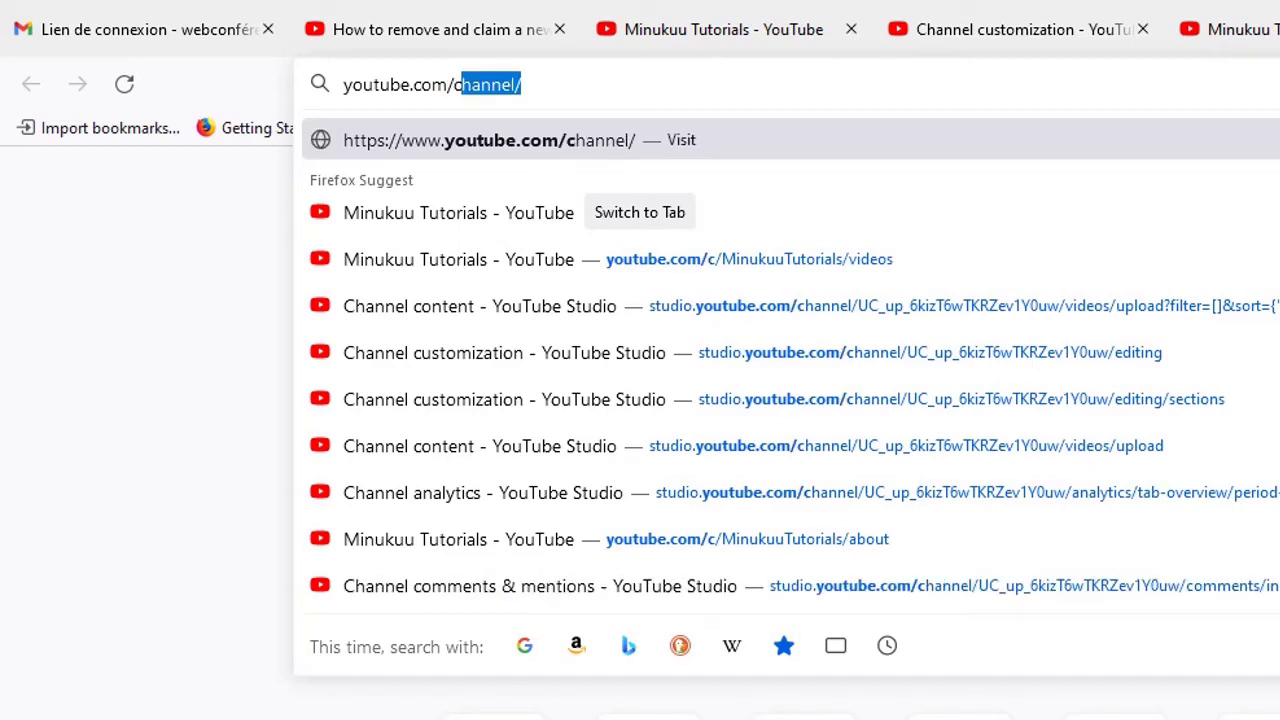
key(BackSpace)
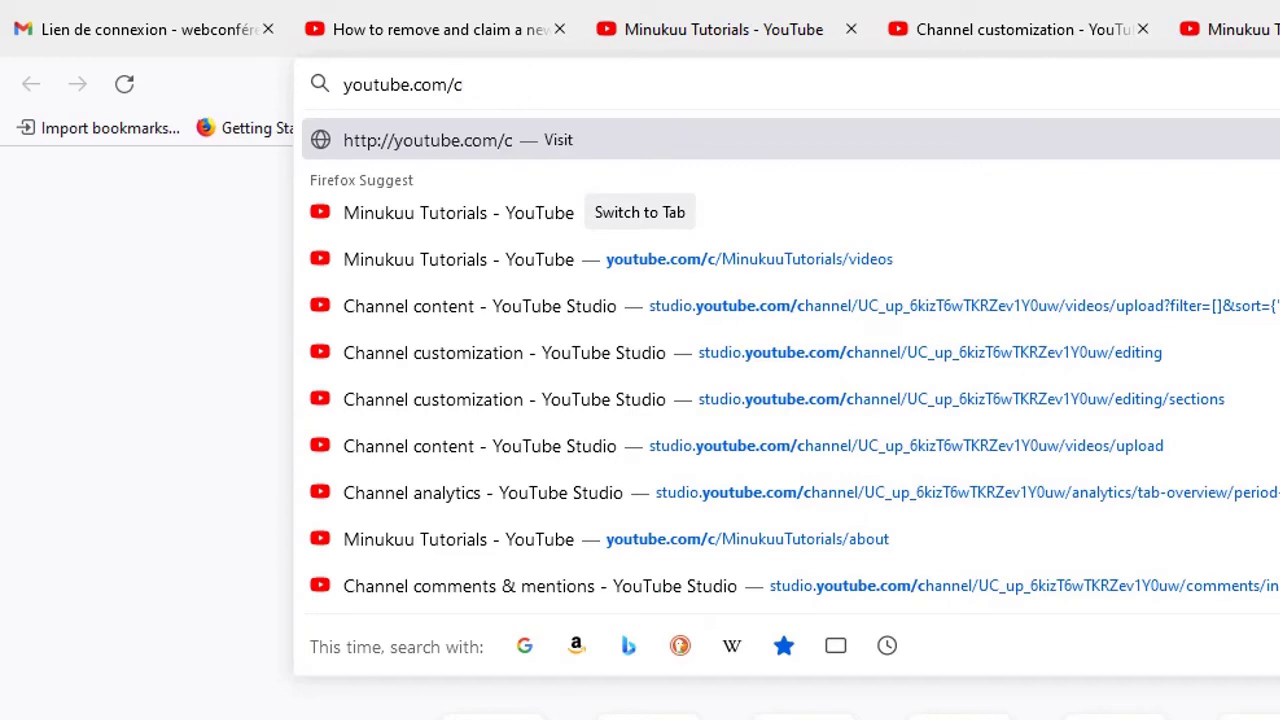
key(BackSpace)
text(minuk)
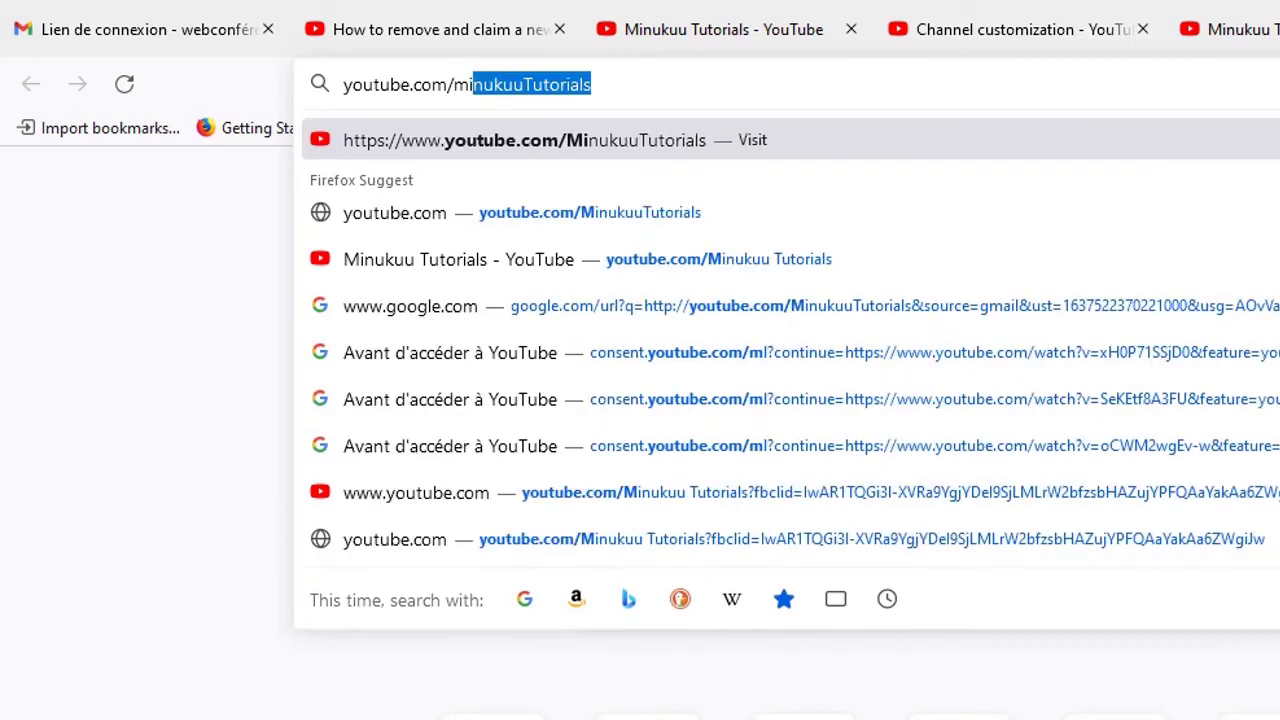
text(uu)
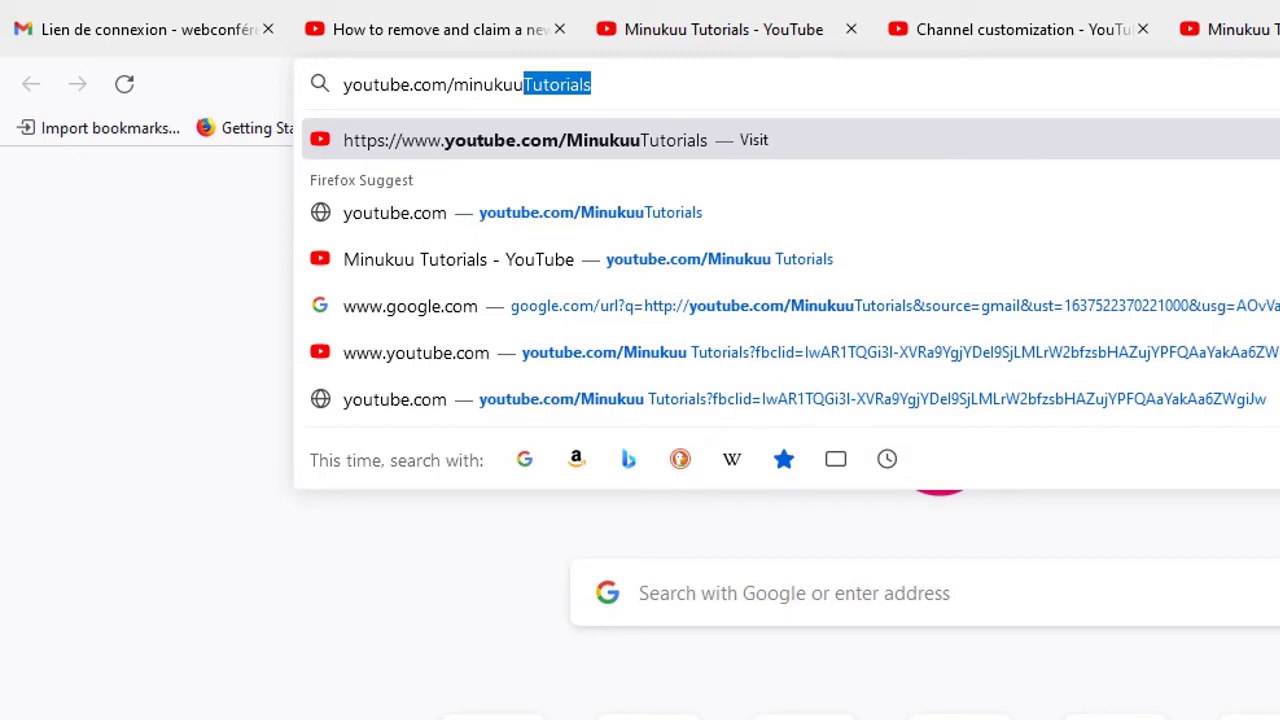
key(Right)
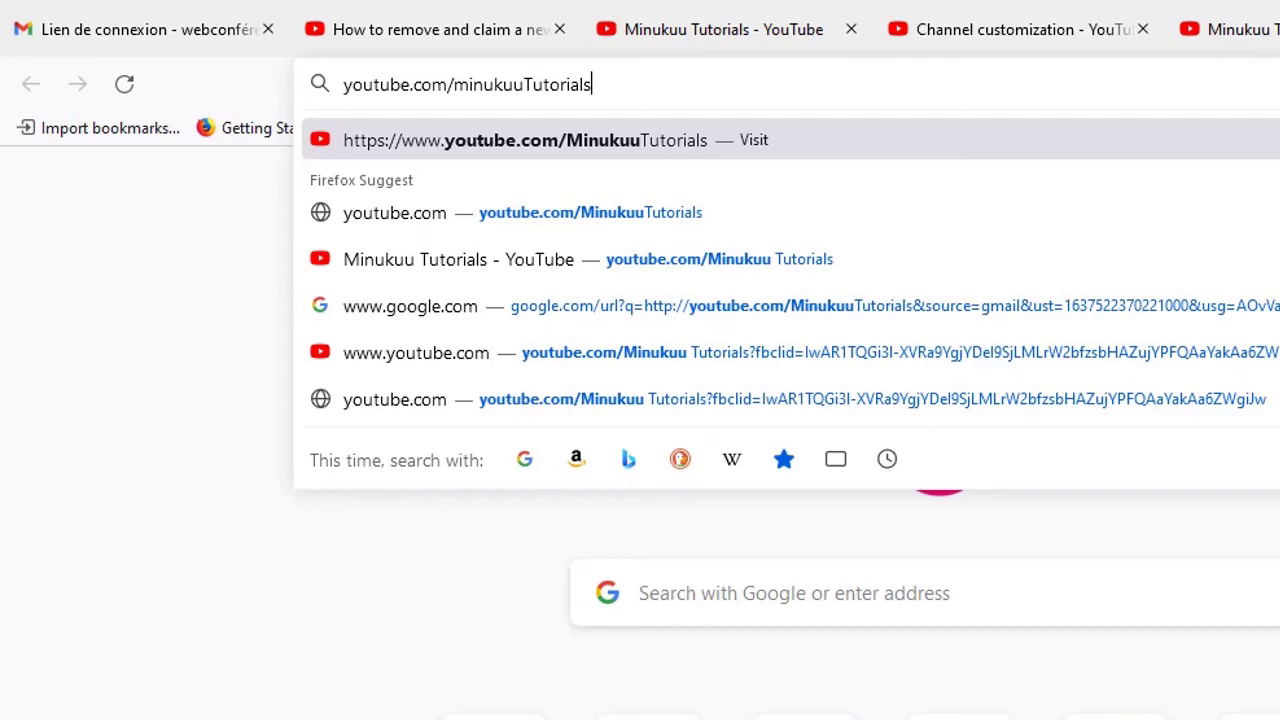
key(Return)
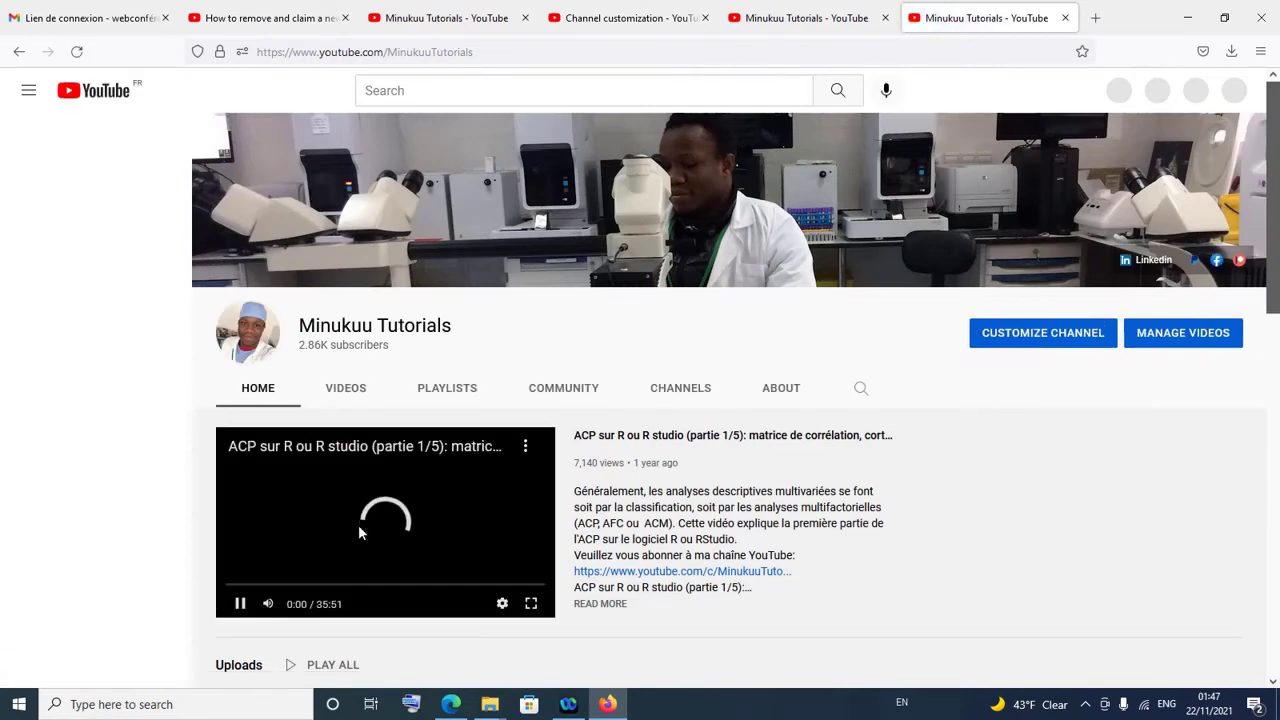
click(362, 533)
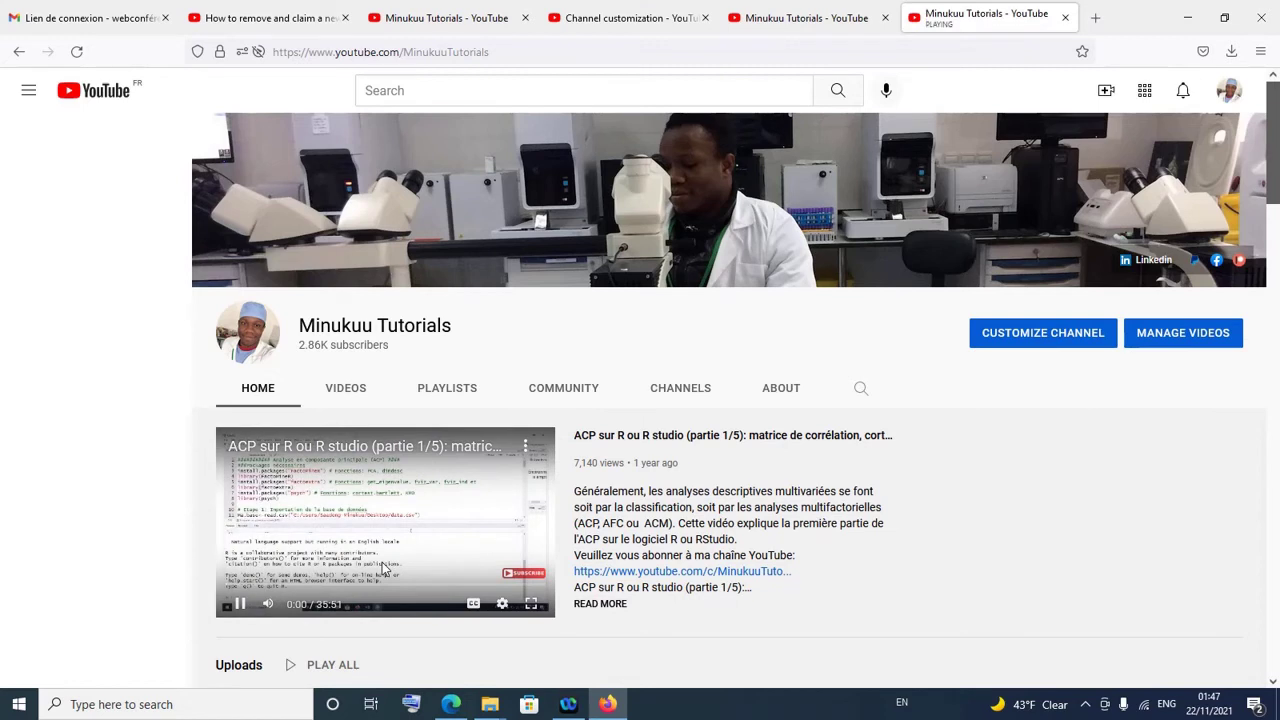
- Pause the channel trailer, and compare the channel address without /c/ against the one with /c/ in the neighbouring tab
click(383, 568)
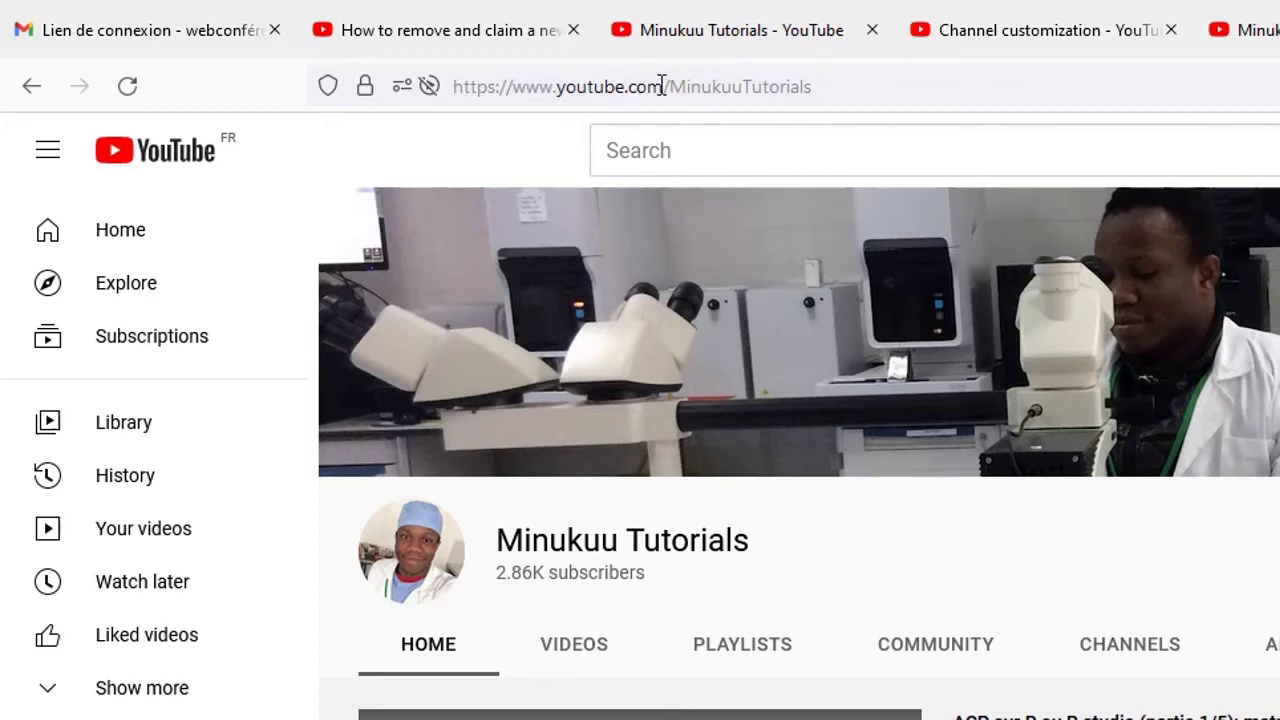
click(823, 85)
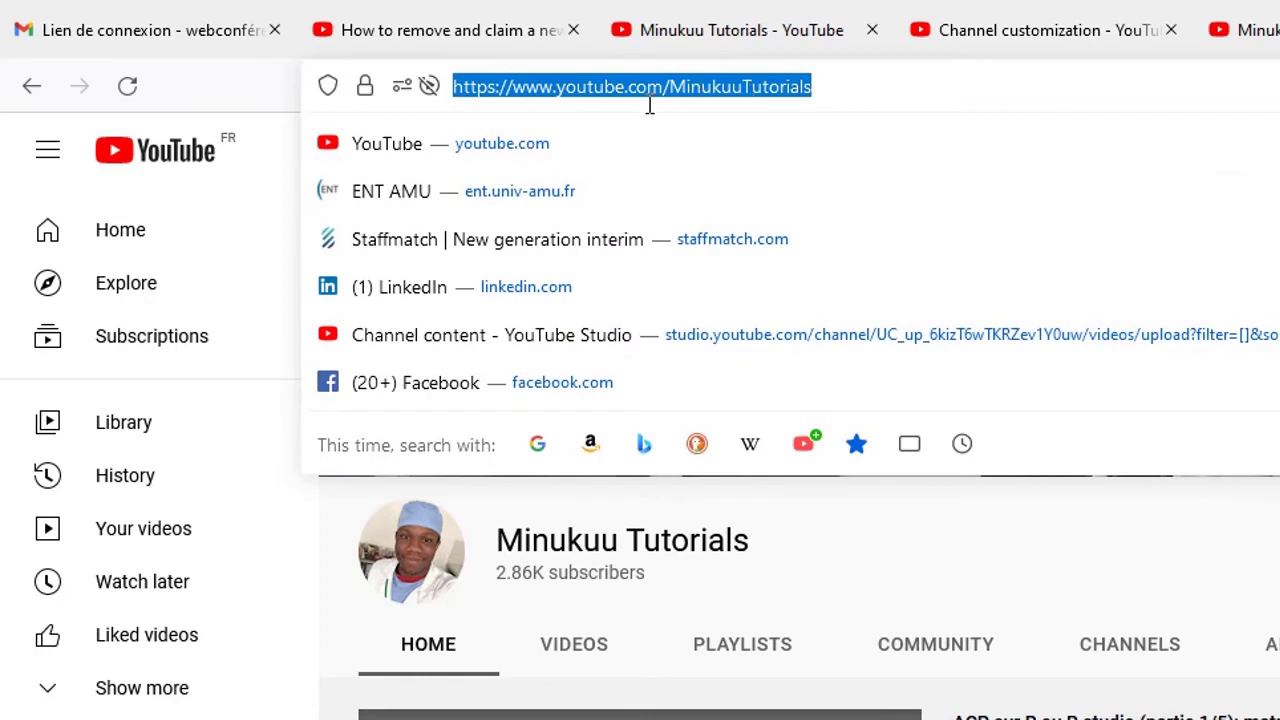
key(Escape)
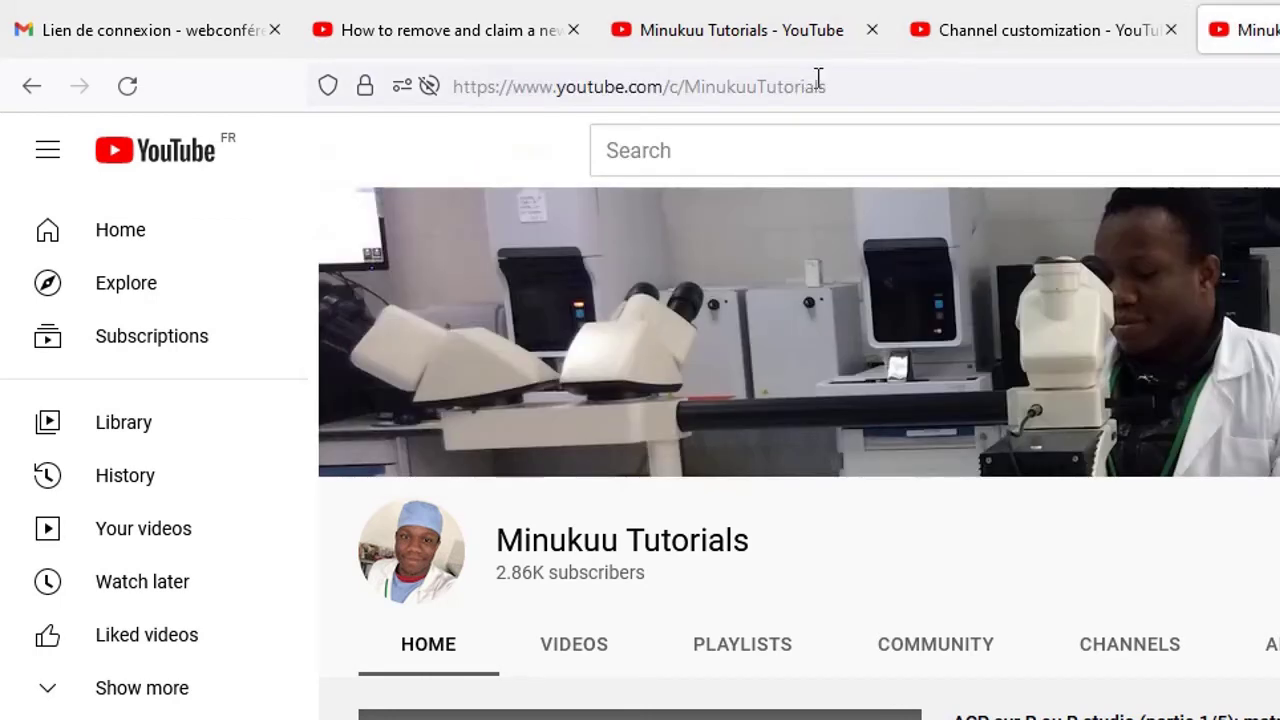
click(840, 88)
drag(826, 88, 405, 88)
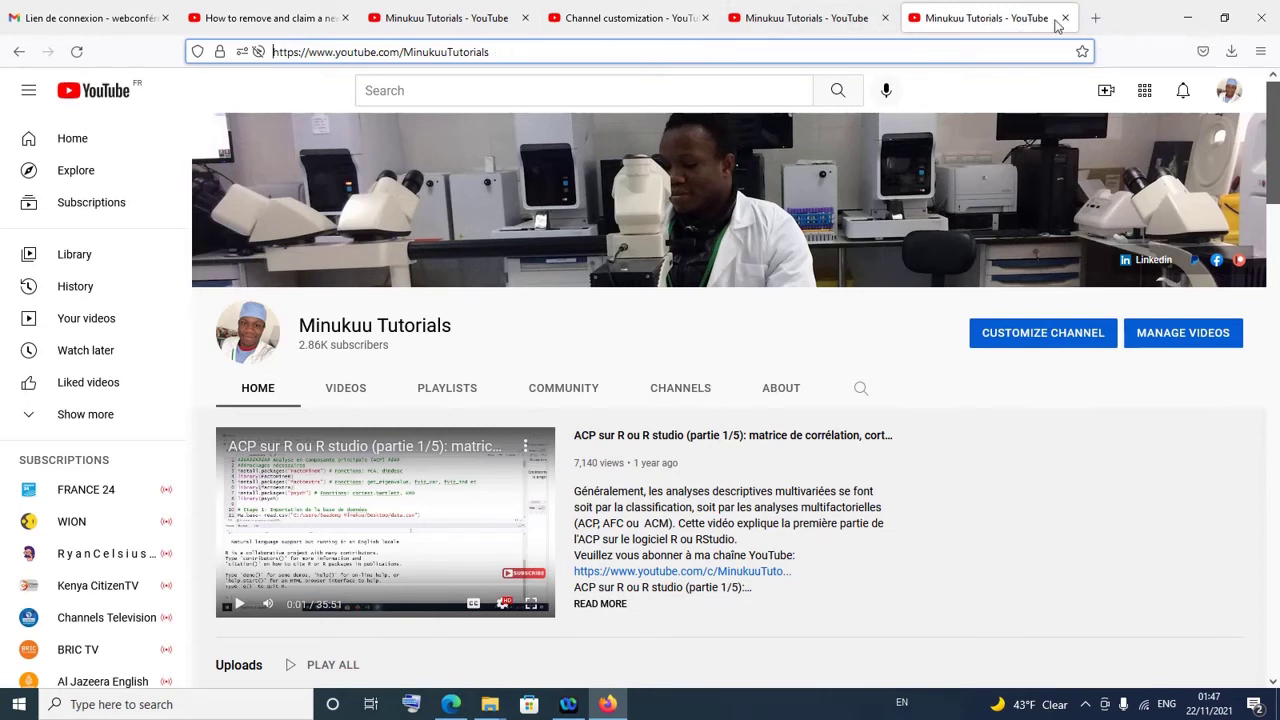
- Try the channel address without any slash, youtube.comminukuututorials, in a new browser tab
click(1093, 20)
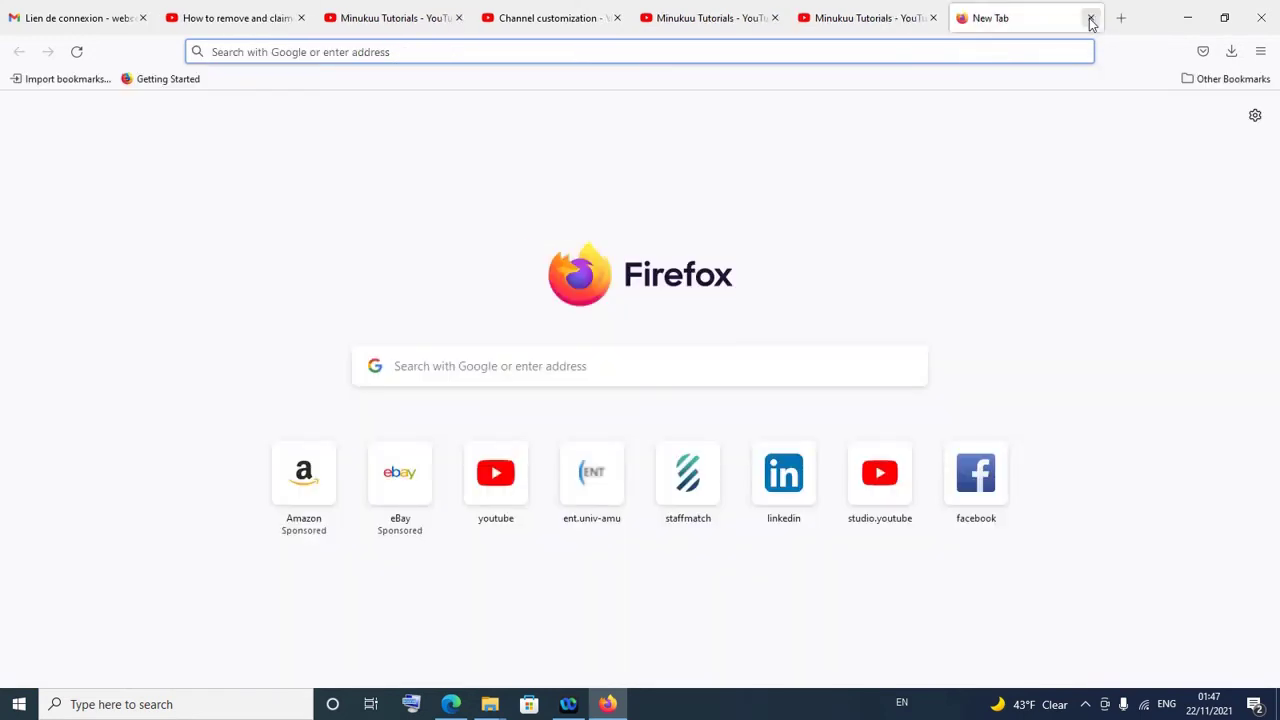
text(yo)
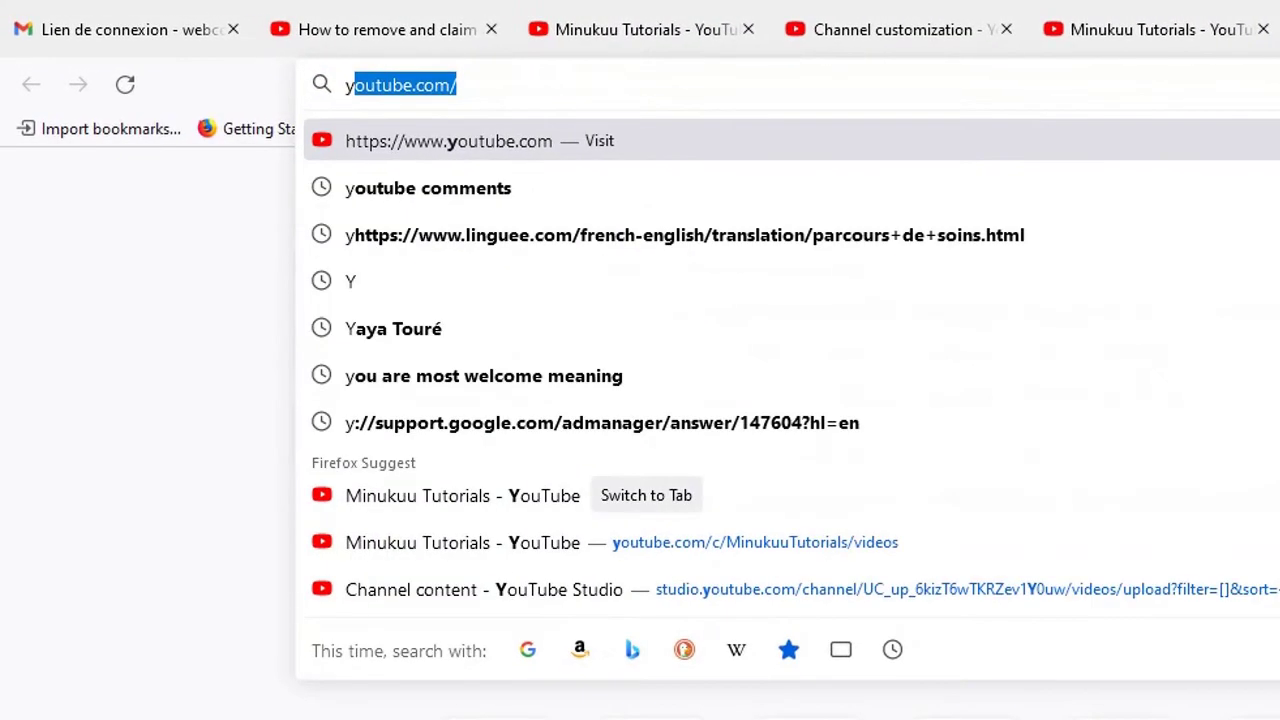
text(utube)
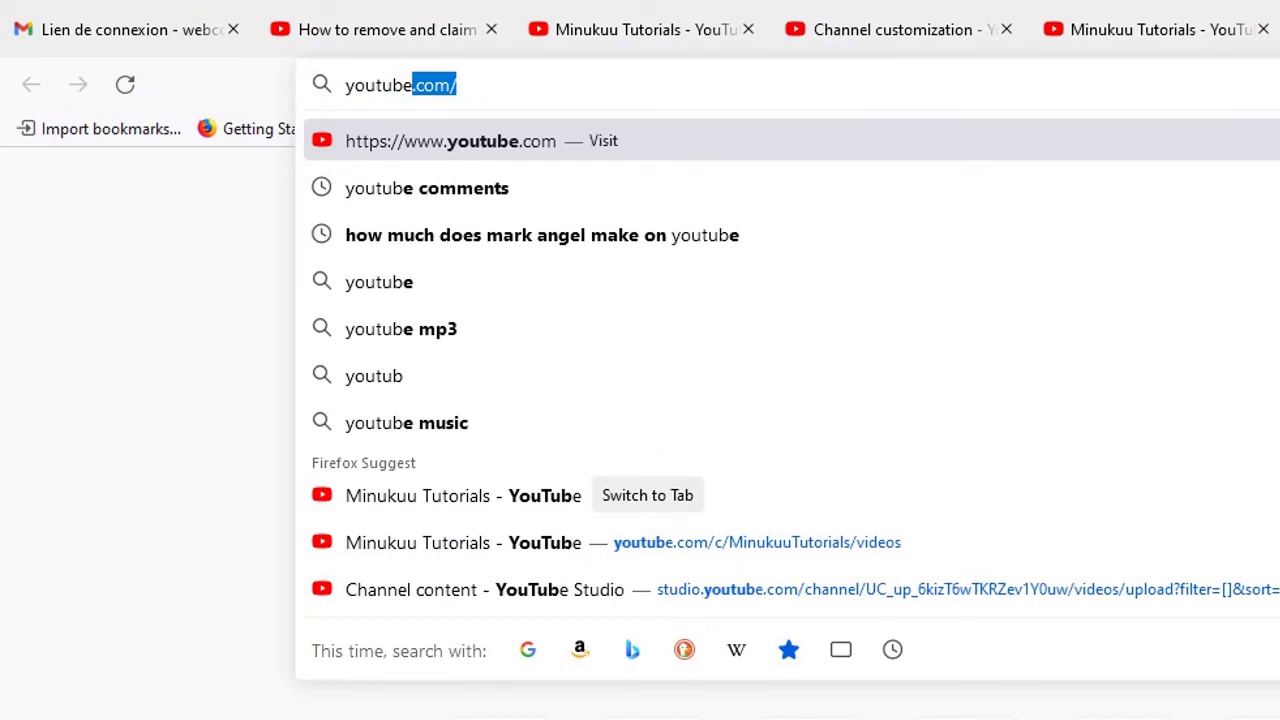
key(Right)
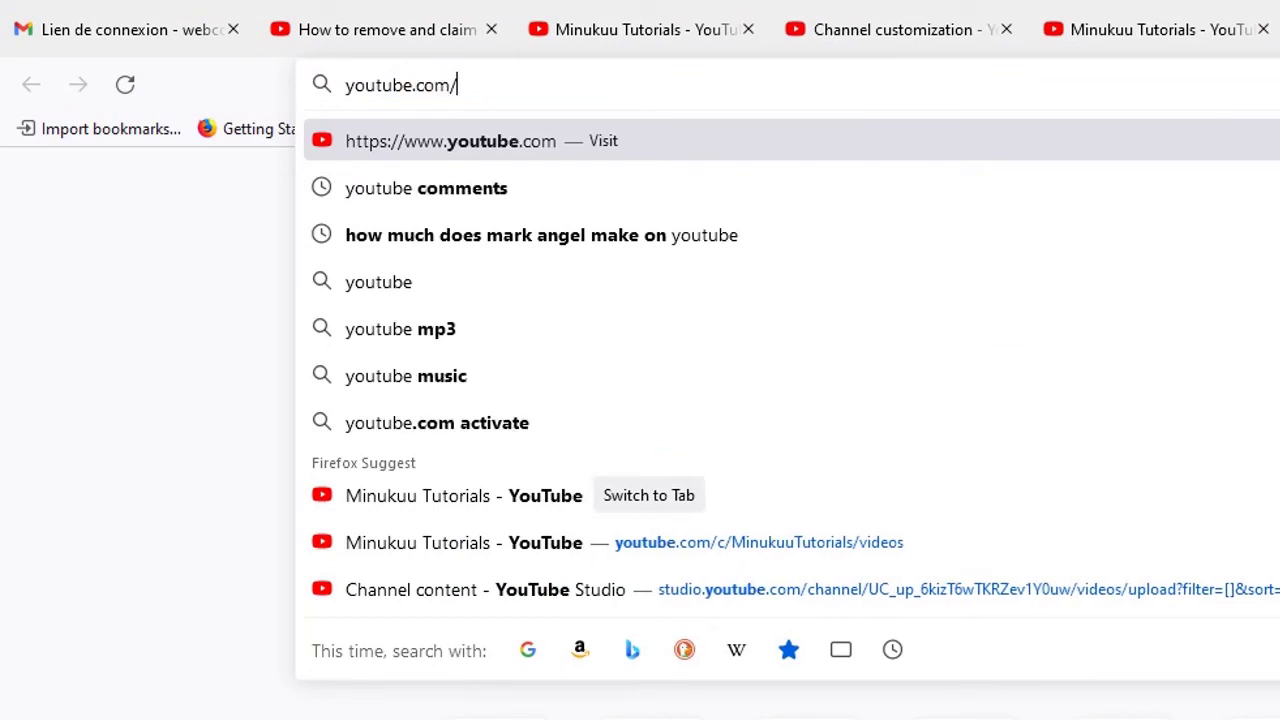
key(BackSpace)
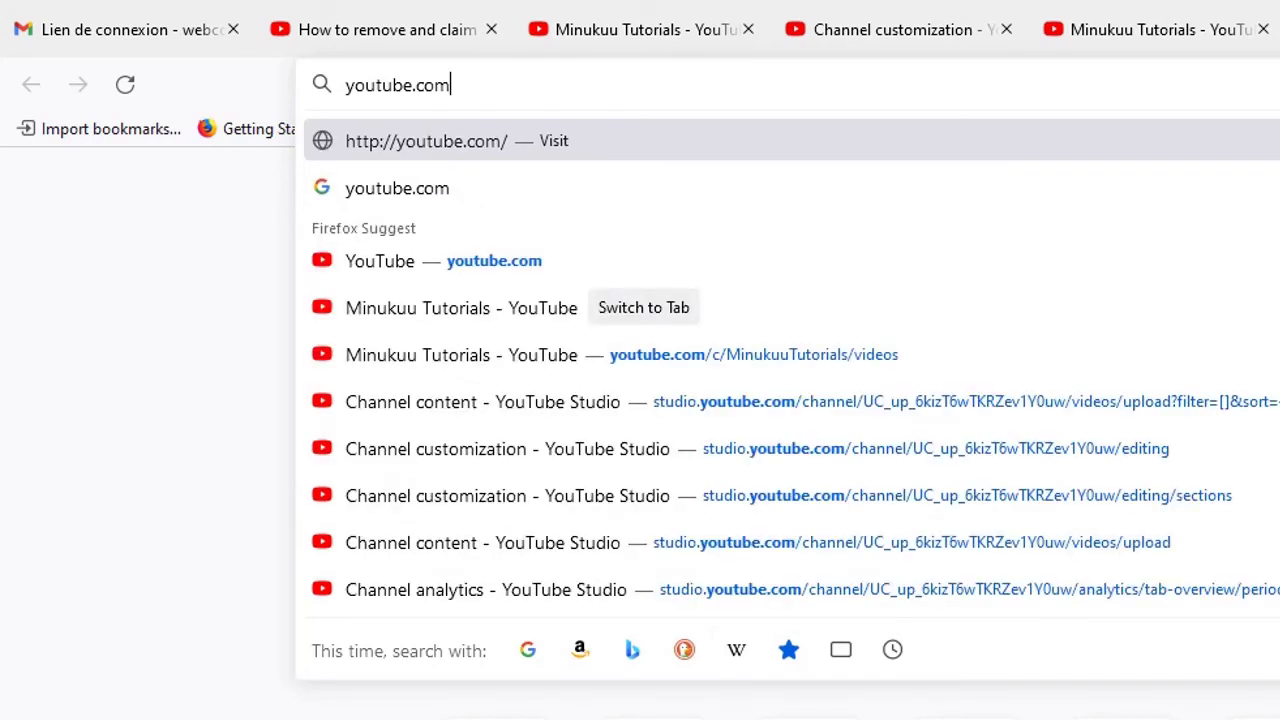
text(min)
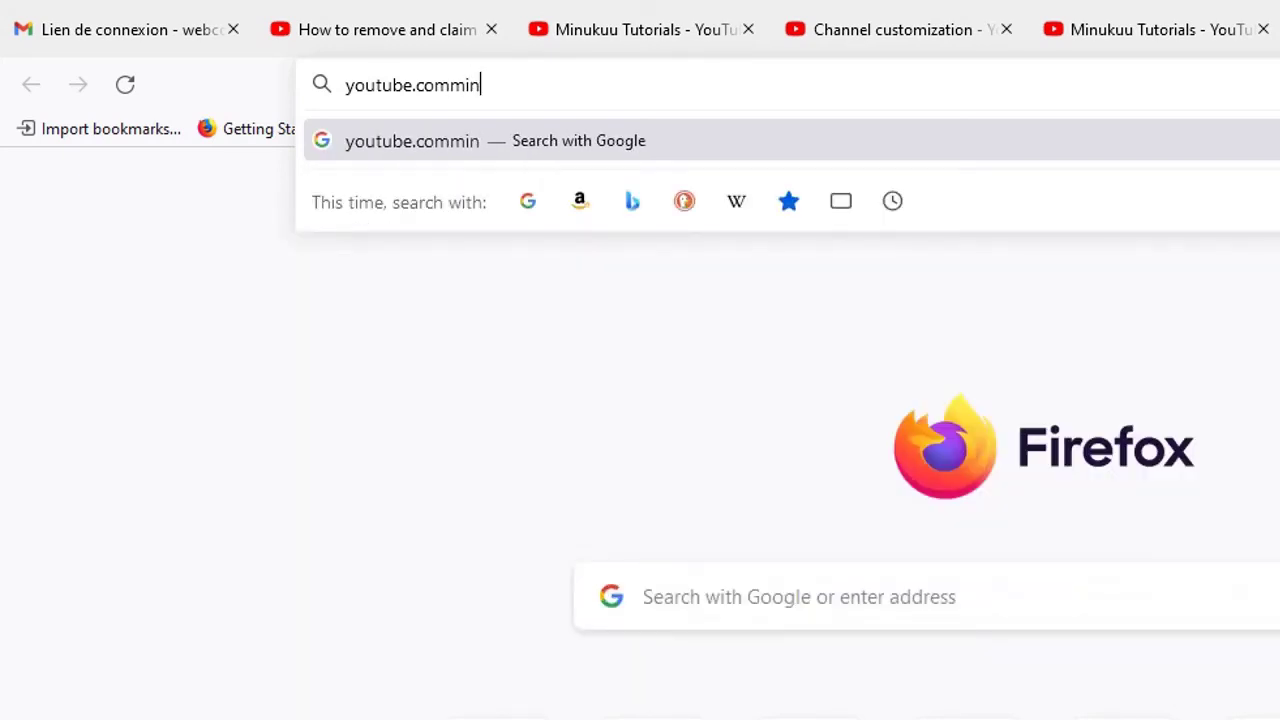
text(ukuu)
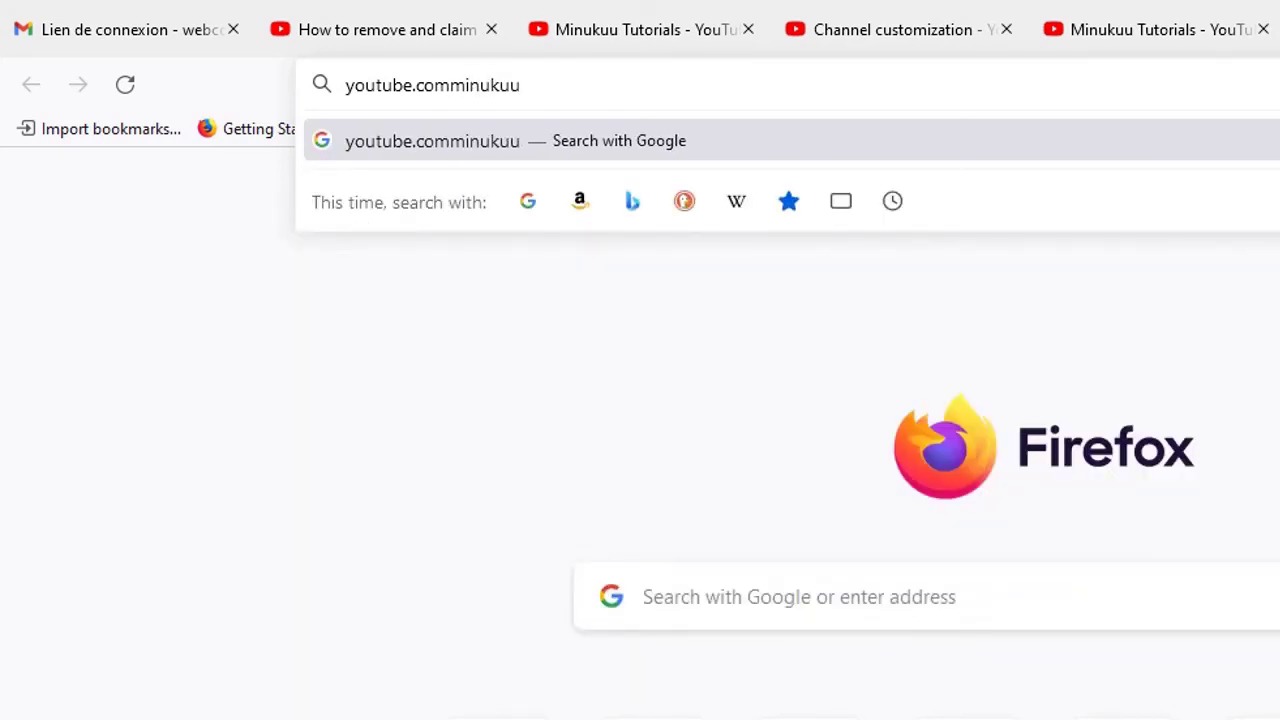
text(tuto)
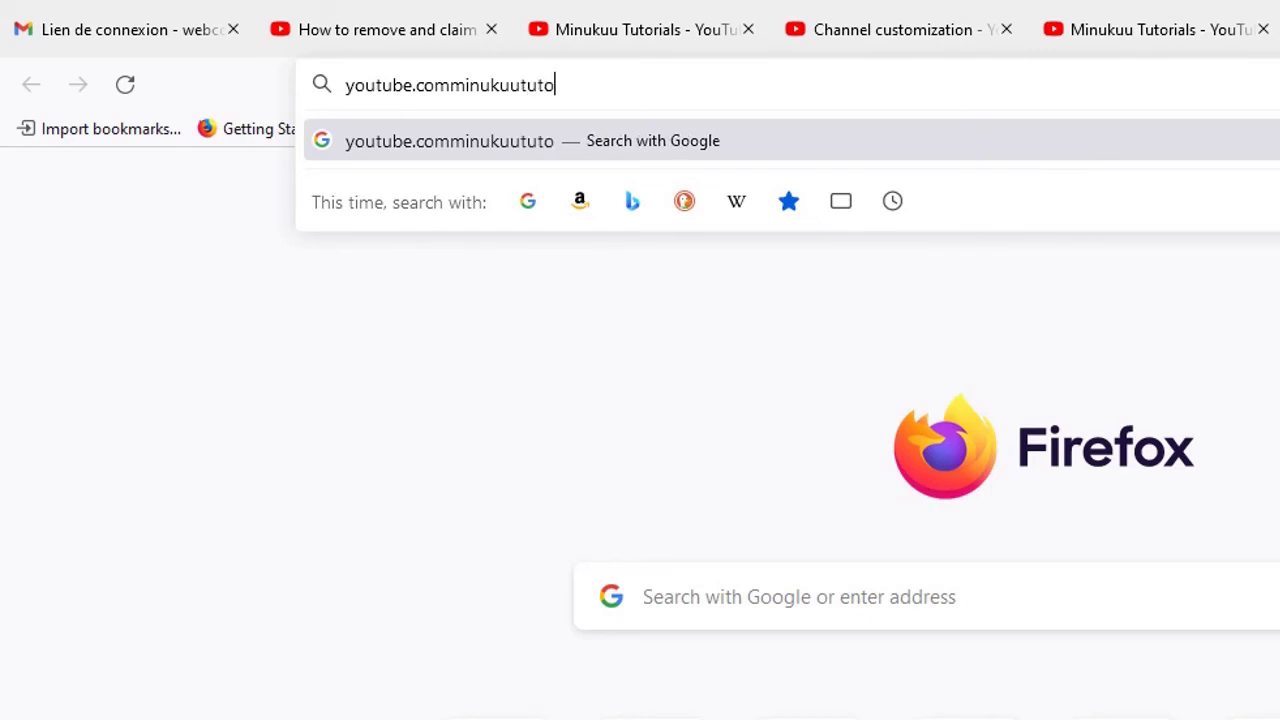
text(rials)
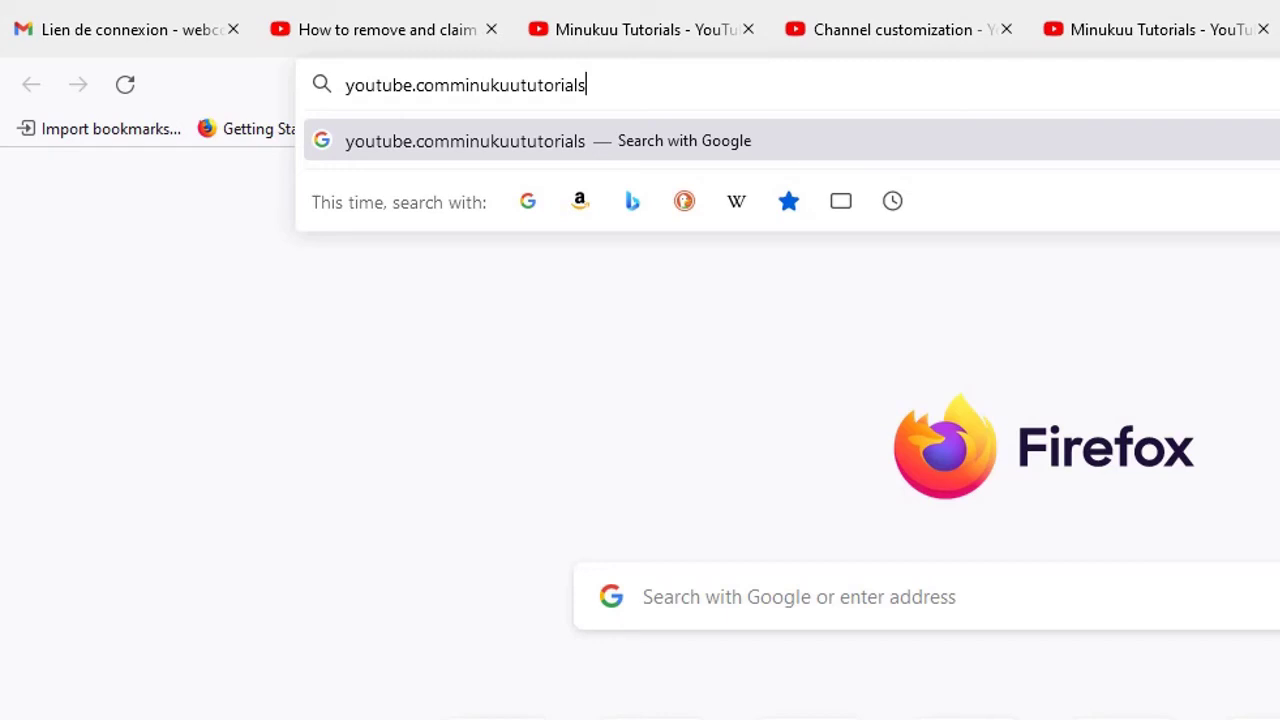
key(Return)
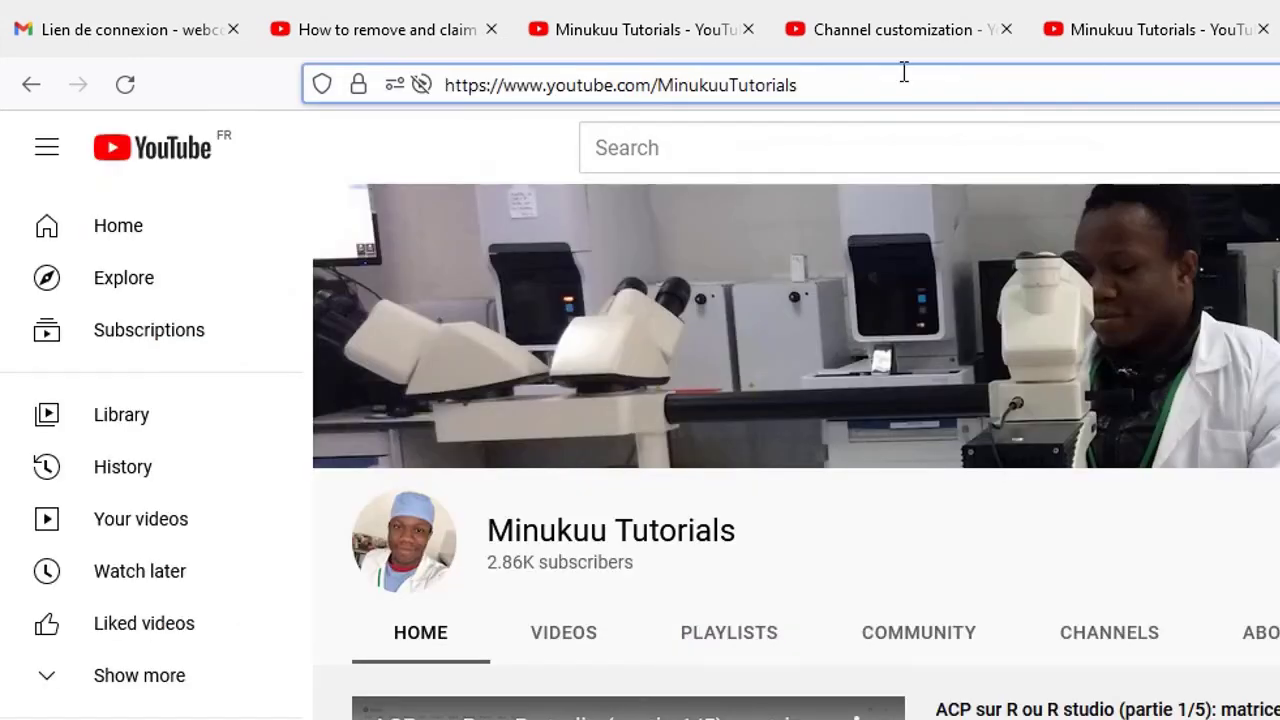
- Compare the addresses of the two open channel tabs again, and single out the /c/ part in the longer one
click(1143, 18)
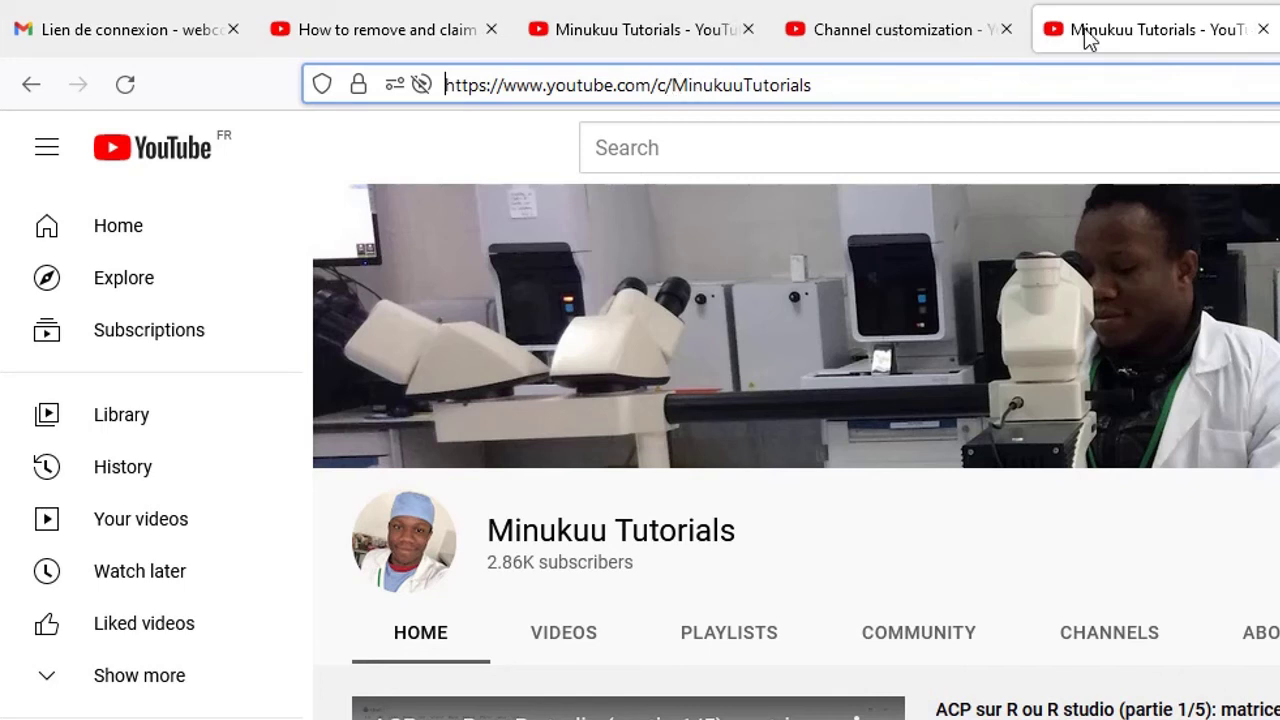
key(Escape)
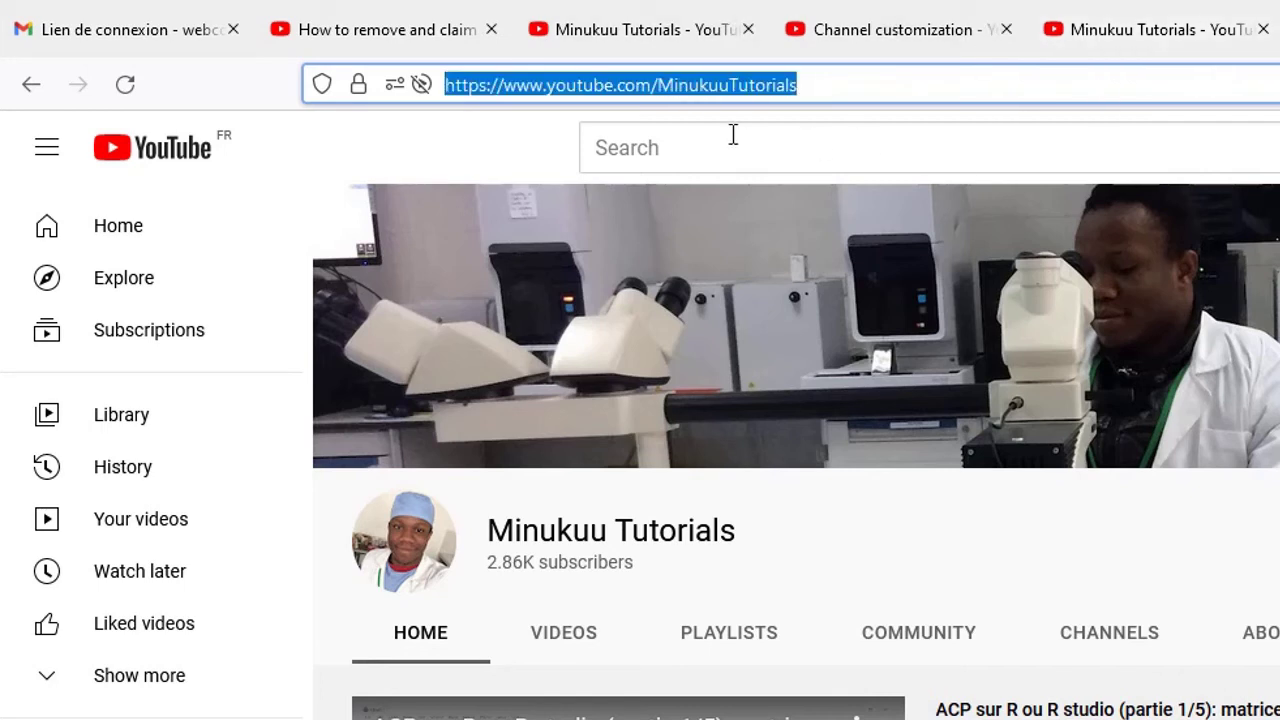
click(838, 85)
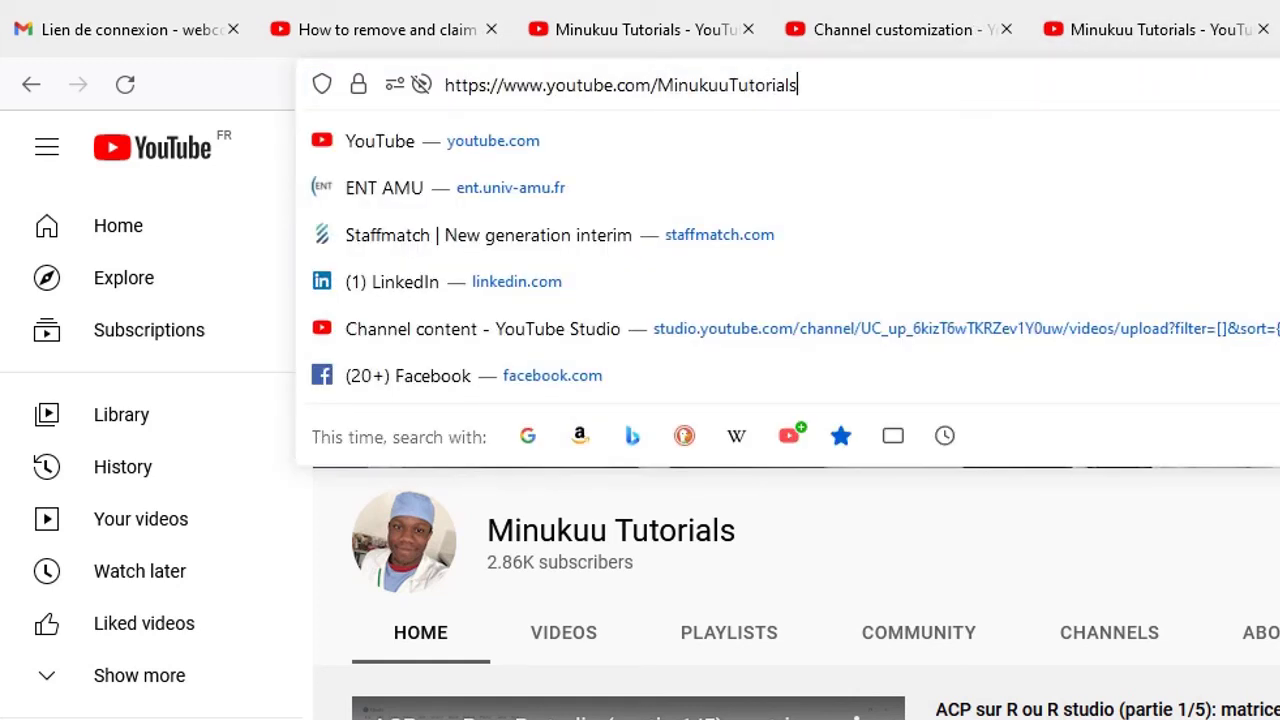
key(Escape)
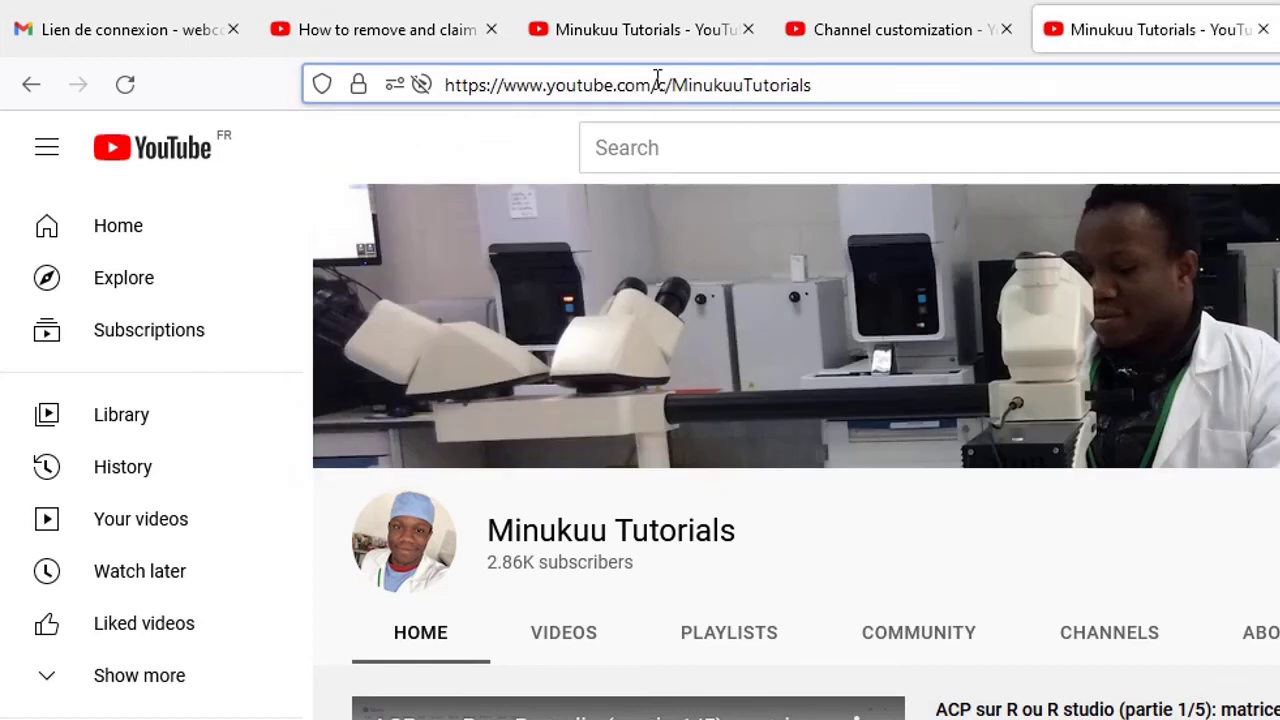
click(652, 85)
mouse_move(651, 85)
mouse_down()
mouse_move(672, 90)
mouse_move(634, 92)
mouse_move(668, 96)
mouse_up()
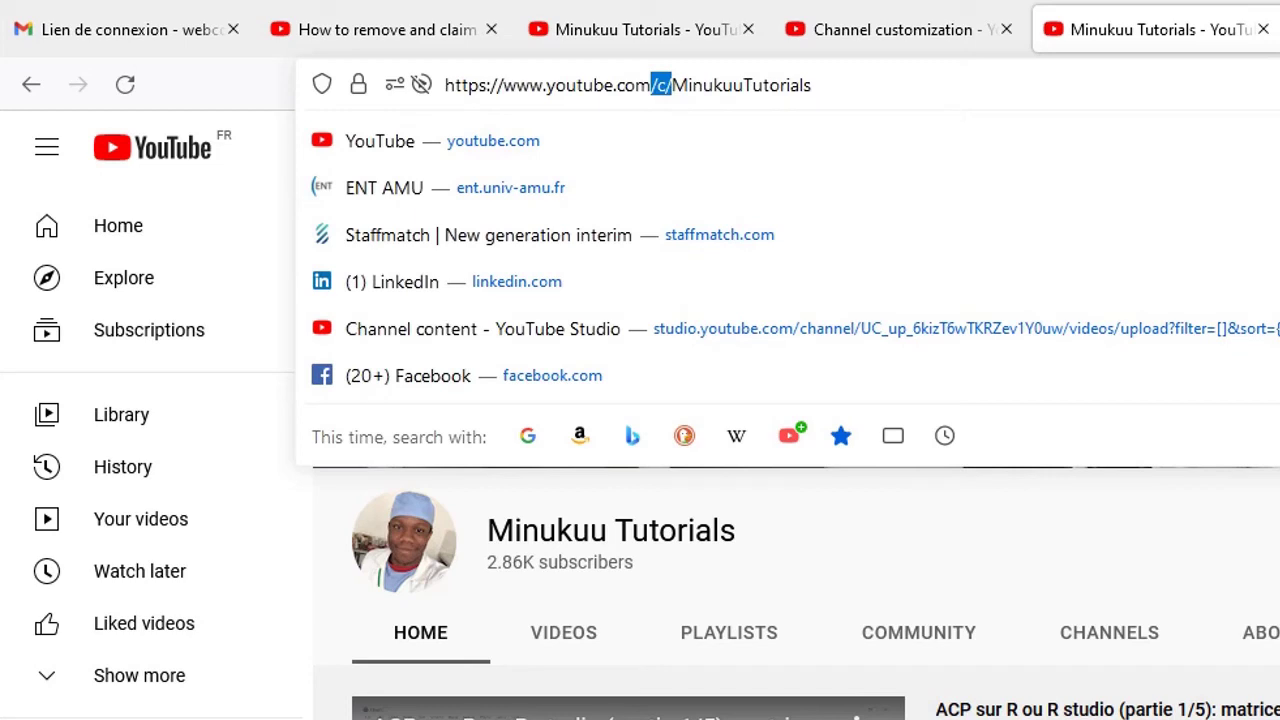
key(BackSpace)
key(Return)
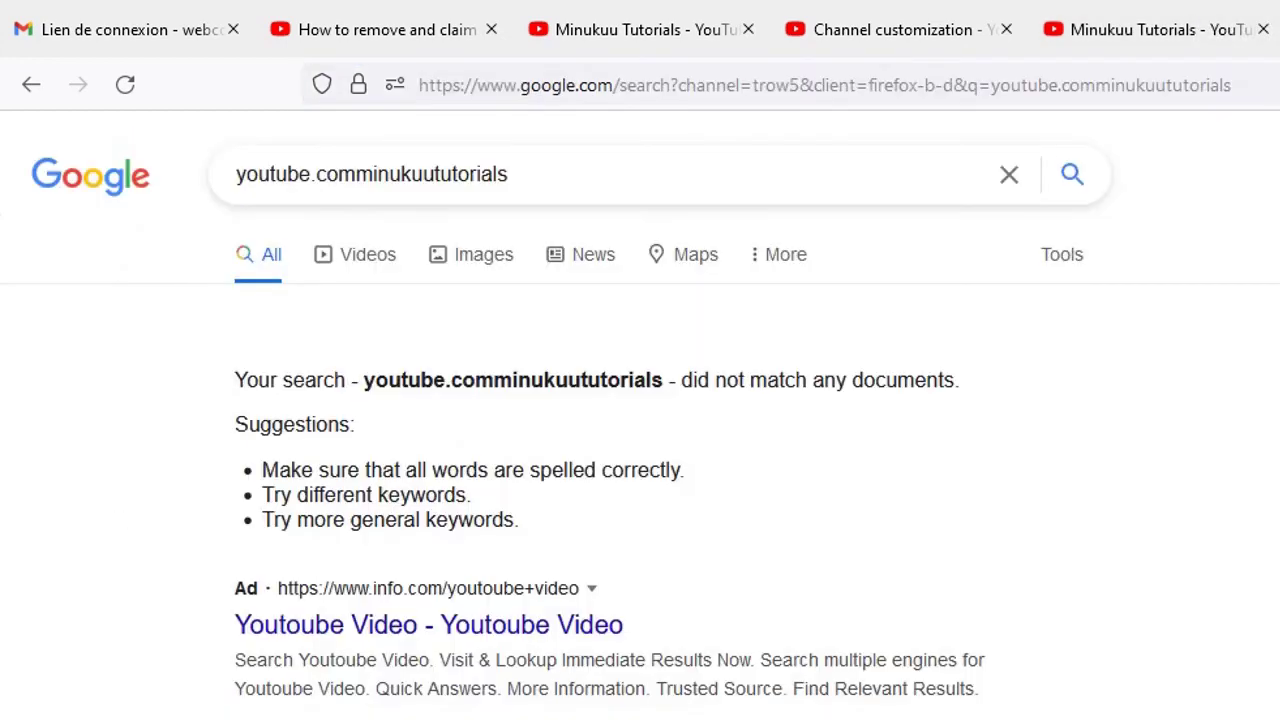
- Replace the Google search address with youtube.com/MinukuuTutorials, keeping a single slash before the channel name, and load it
click(1056, 92)
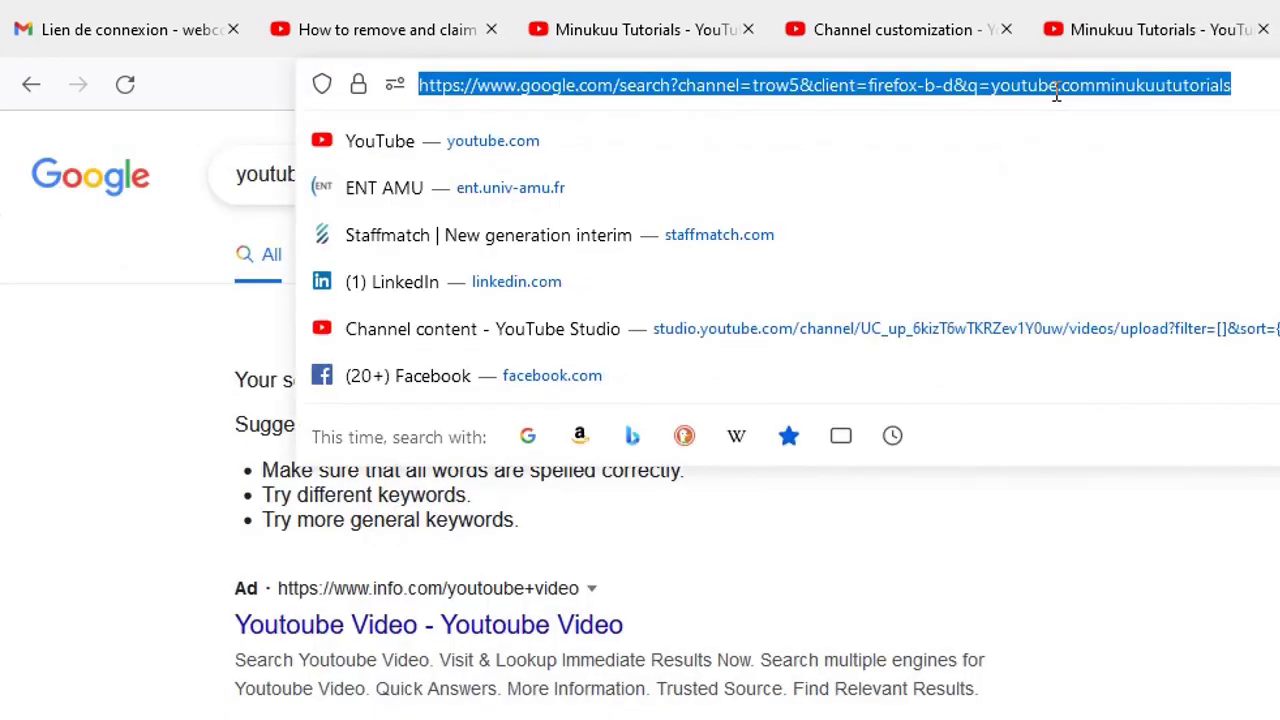
text(youtu)
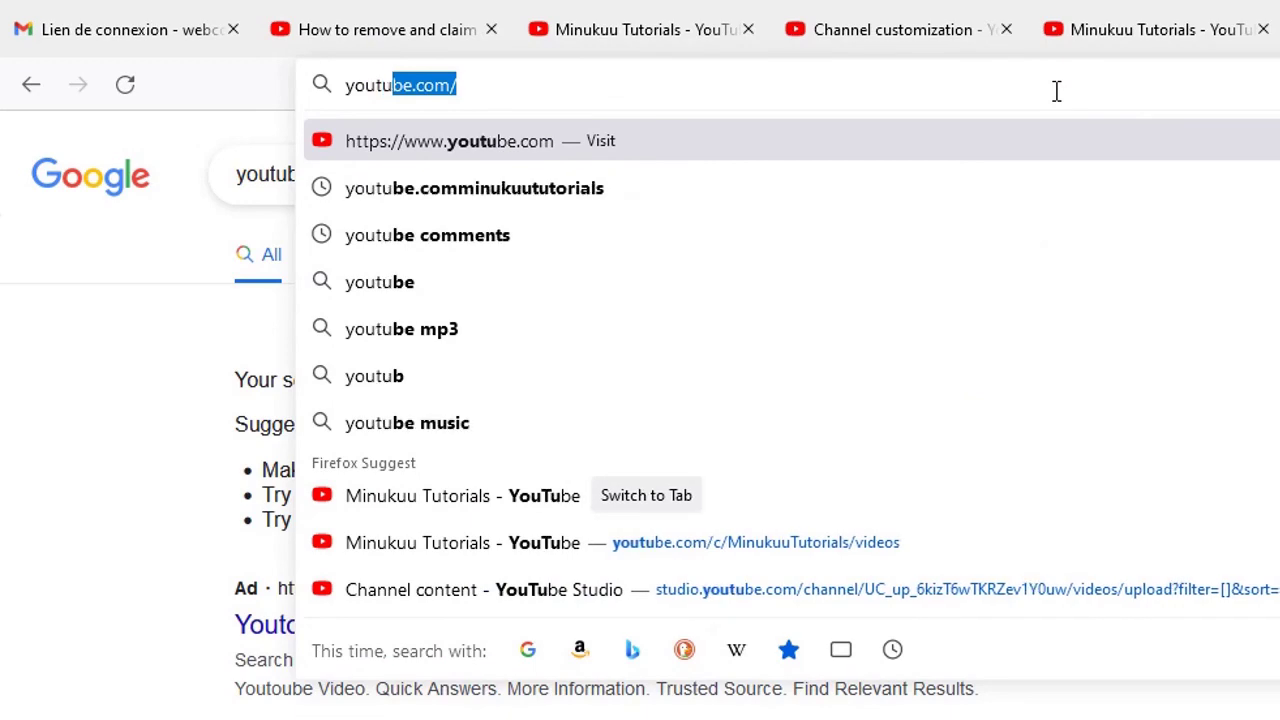
text(be.com)
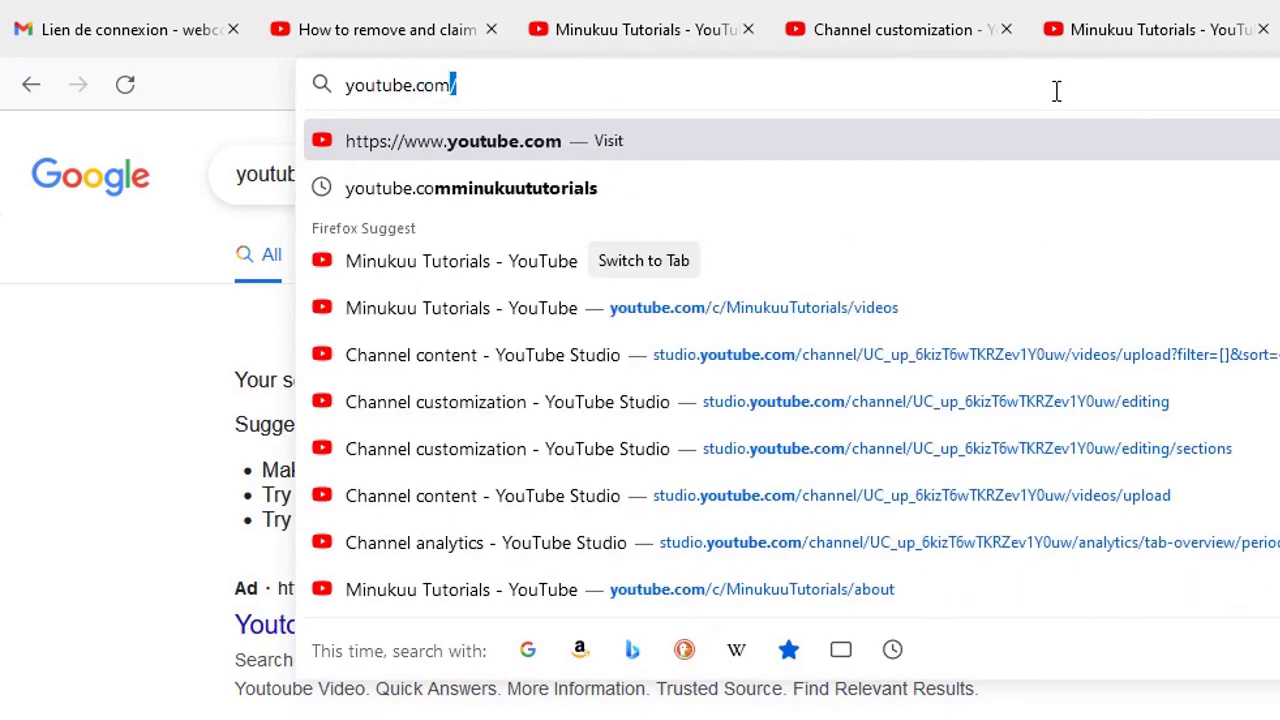
text(e)
key(BackSpace)
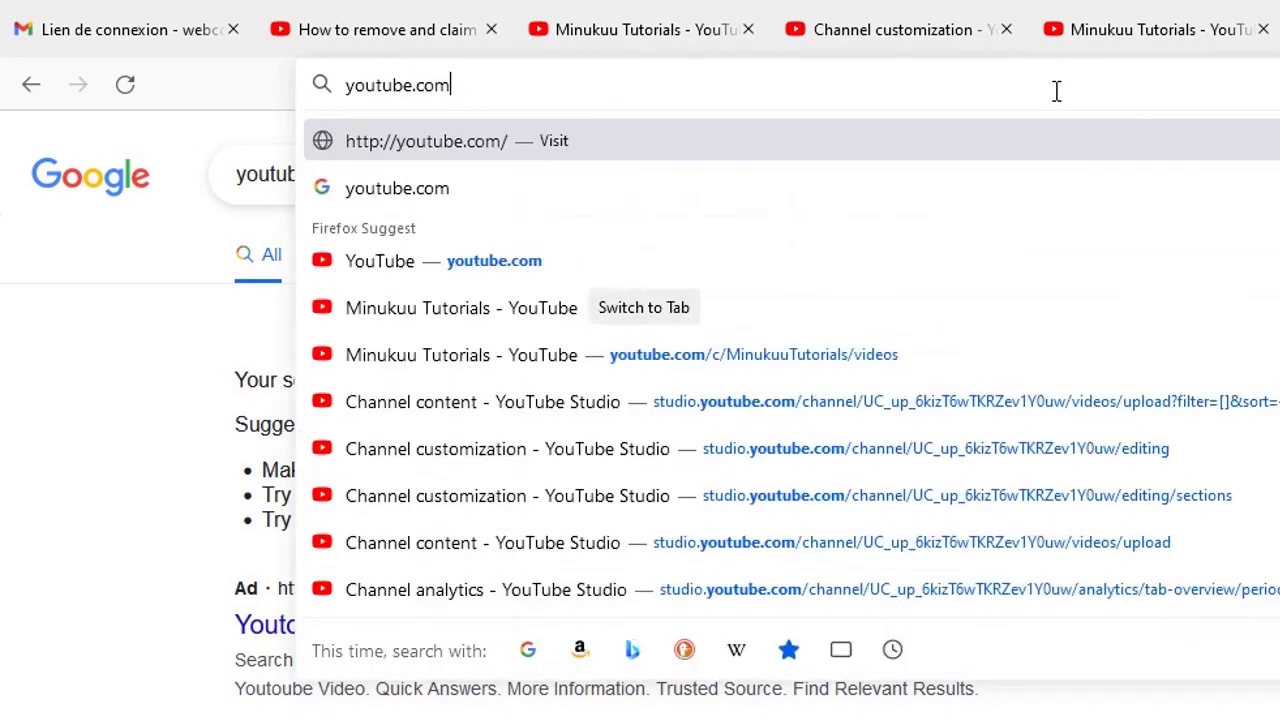
text(/)
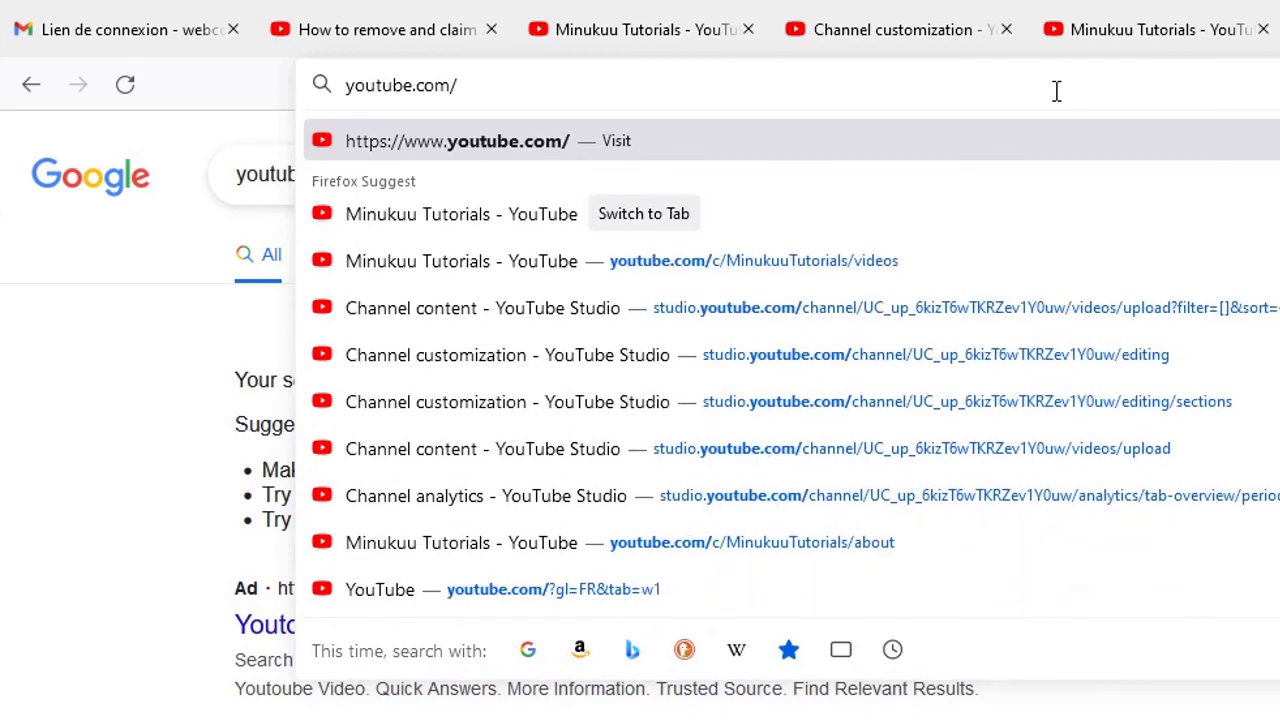
text(m)
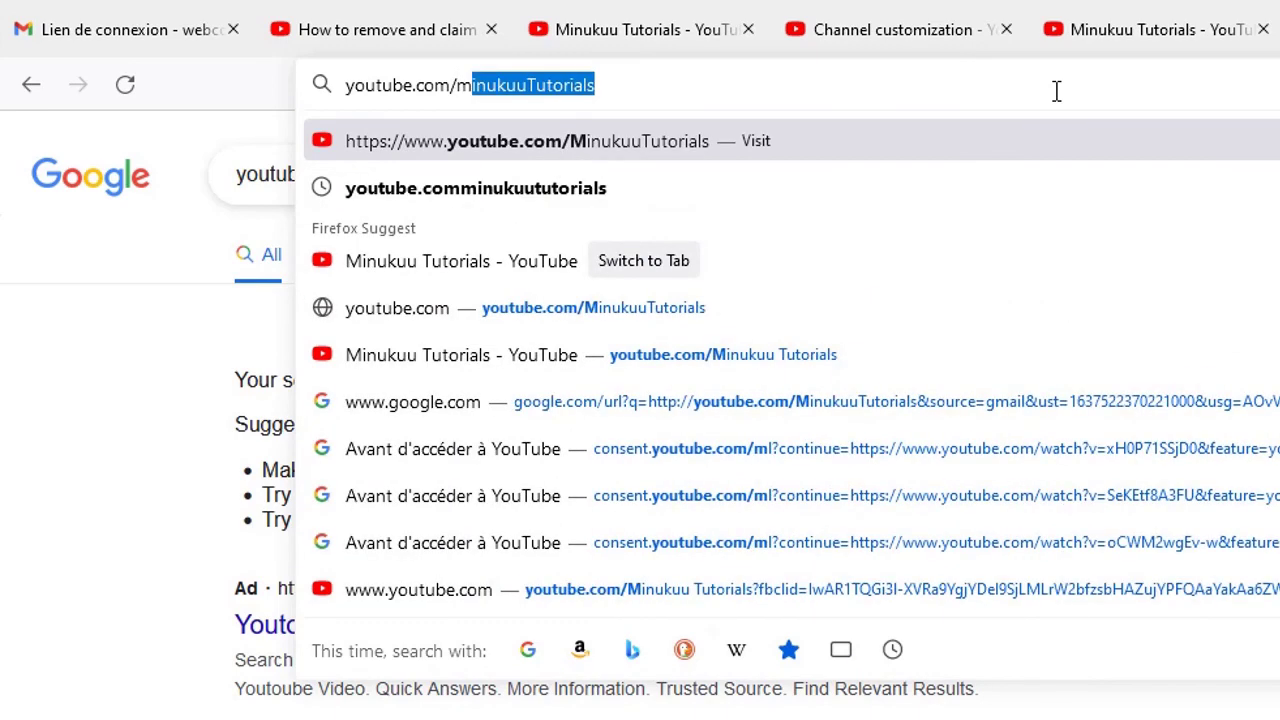
key(Right)
key(Return)
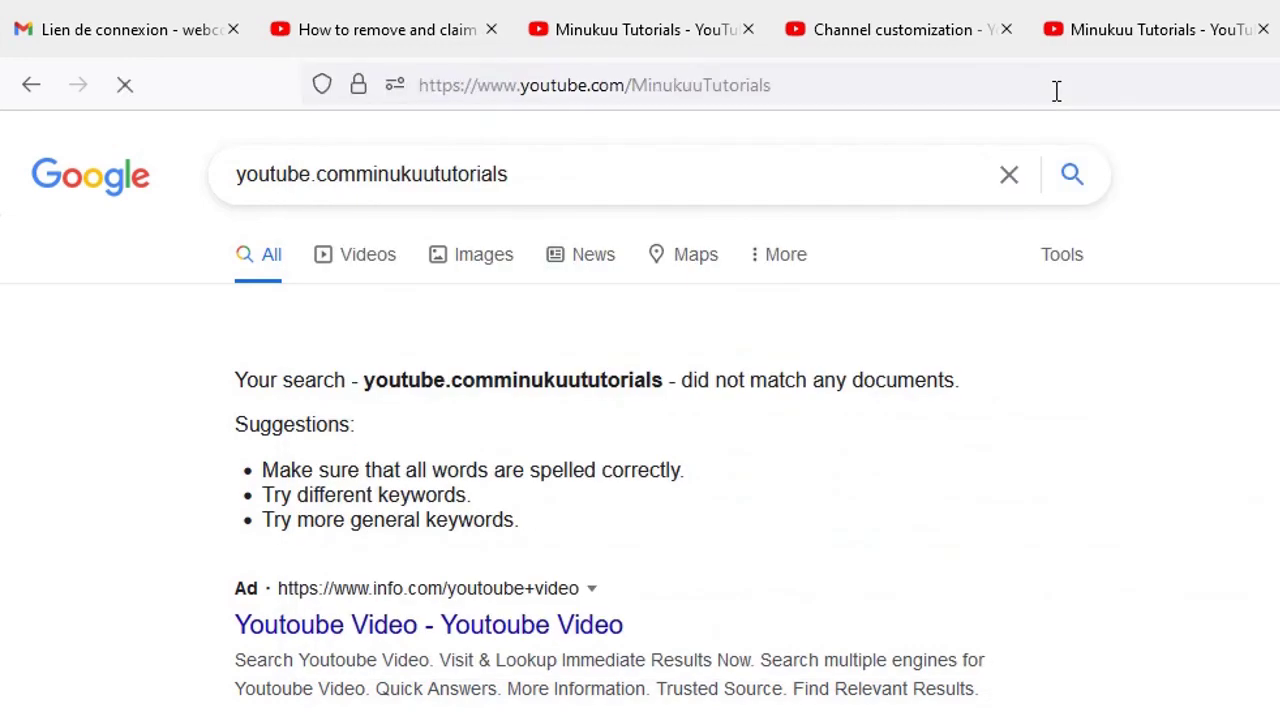